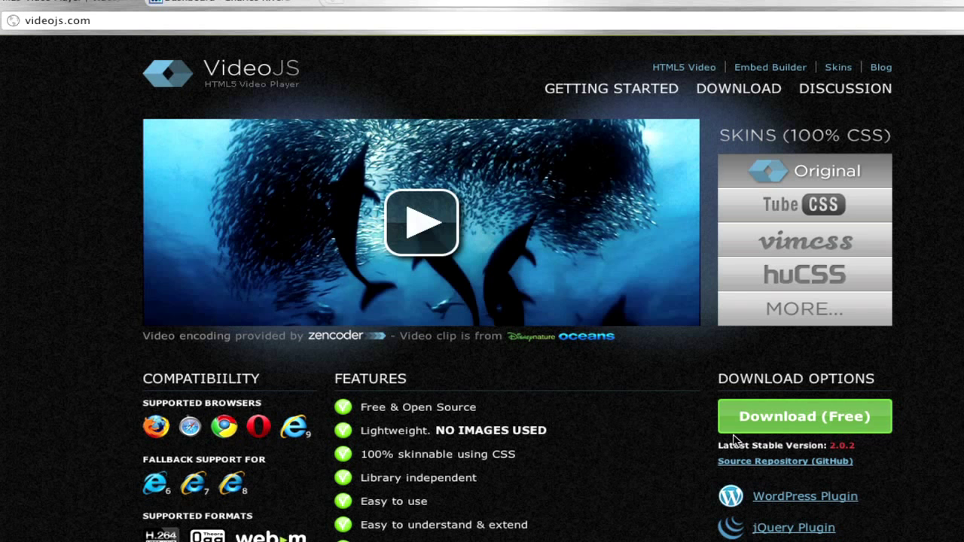
scroll(866, 352, down, 3)
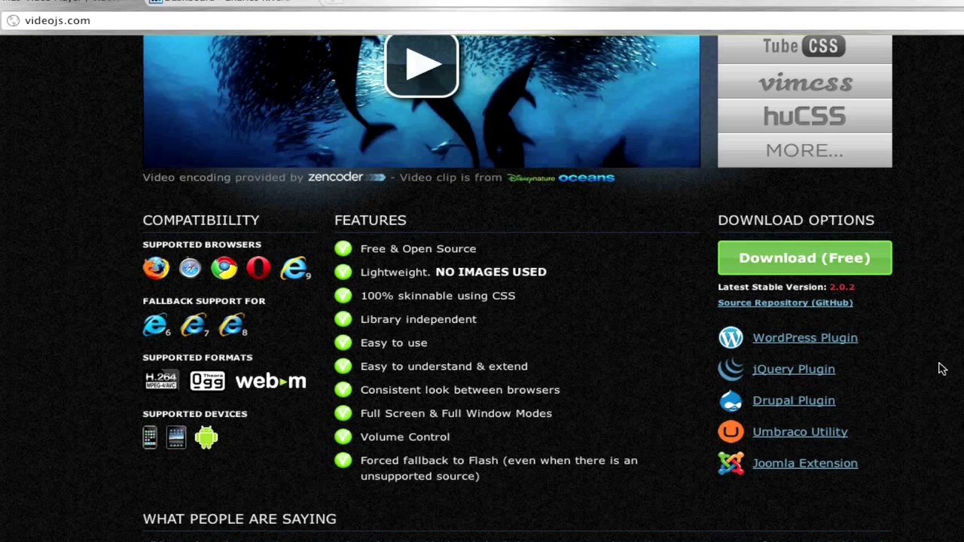
scroll(518, 288, up, 4)
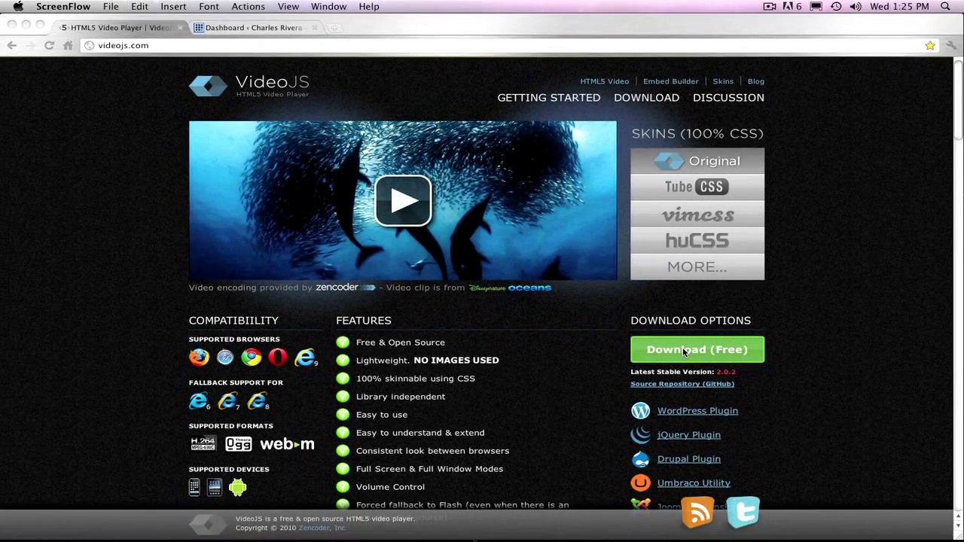
Step: Download the free video-js-2.0.2.zip package and reveal it in Finder's Downloads folder
click(723, 380)
click(683, 353)
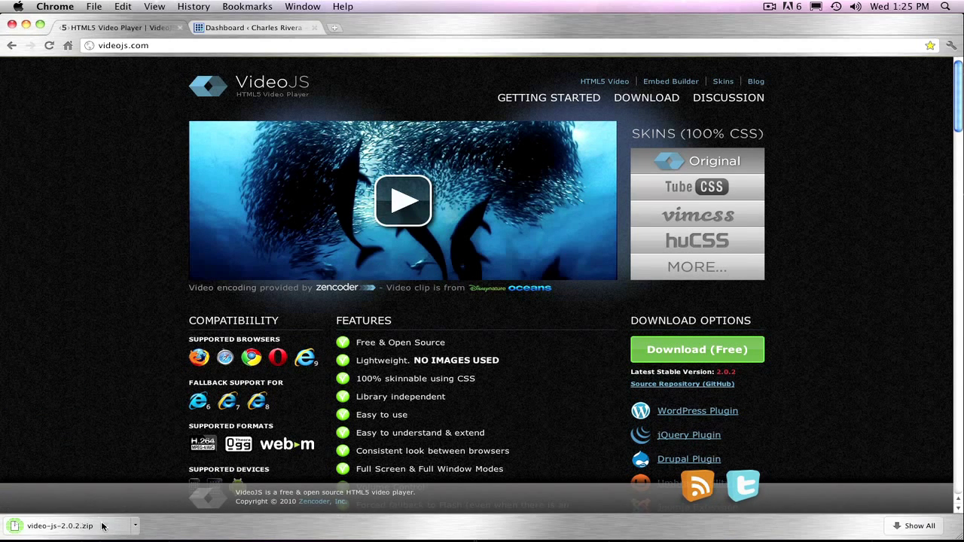
mouse_move(760, 531)
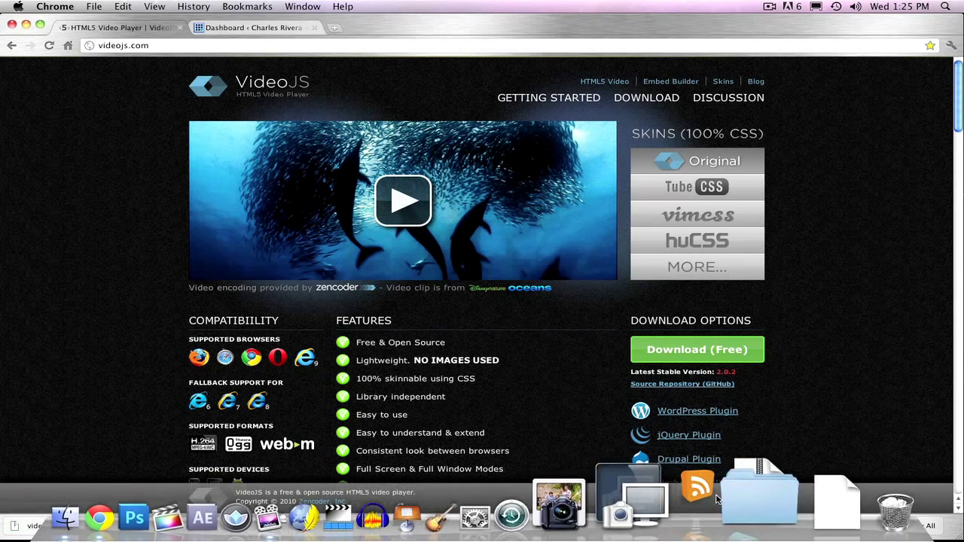
click(770, 494)
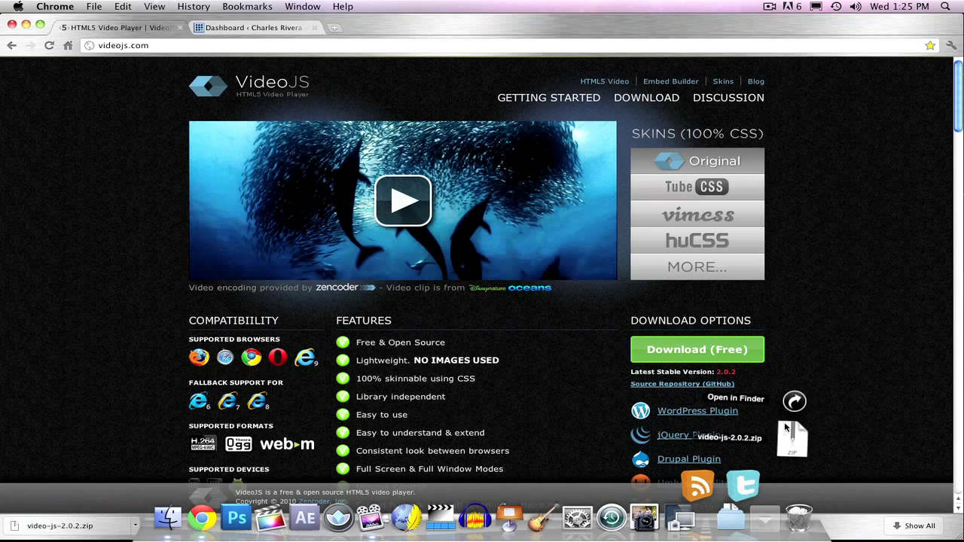
click(791, 415)
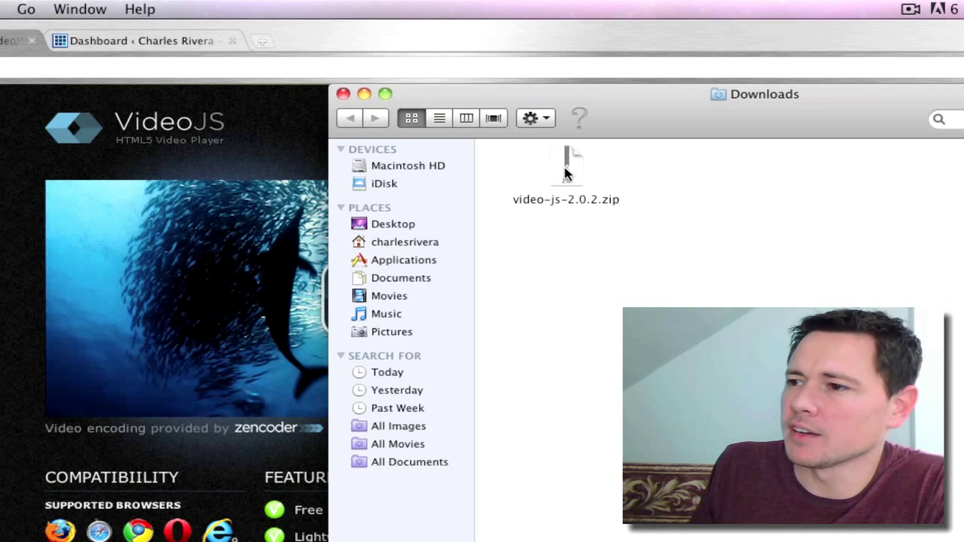
Step: Unzip video-js-2.0.2.zip into a video-js folder, then go back to the VideoJS homepage in Chrome
click(567, 173)
double_click(567, 173)
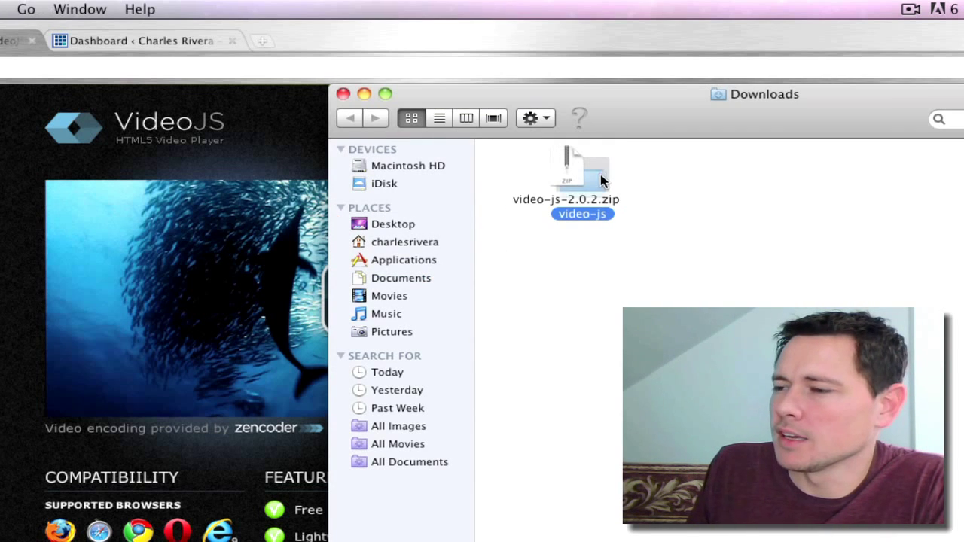
drag(600, 174, 751, 183)
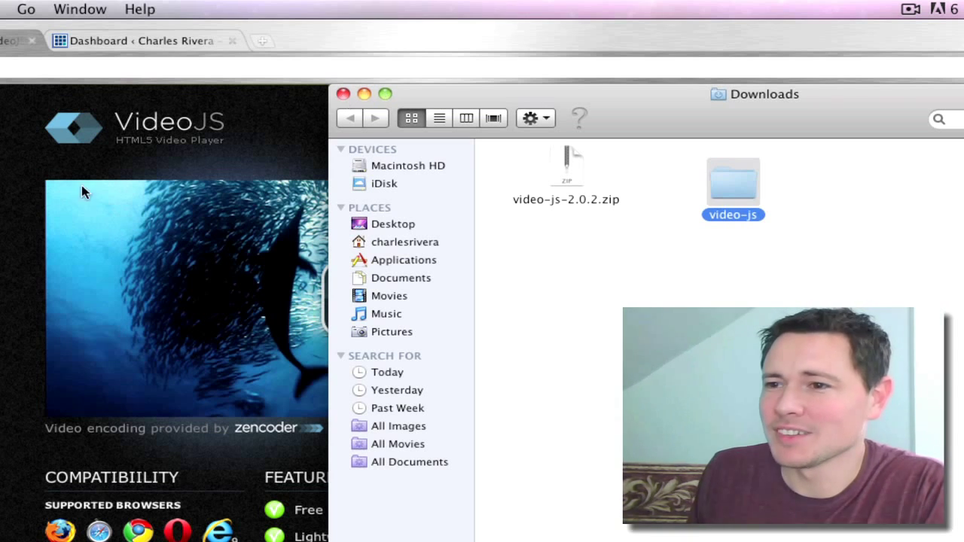
click(4, 205)
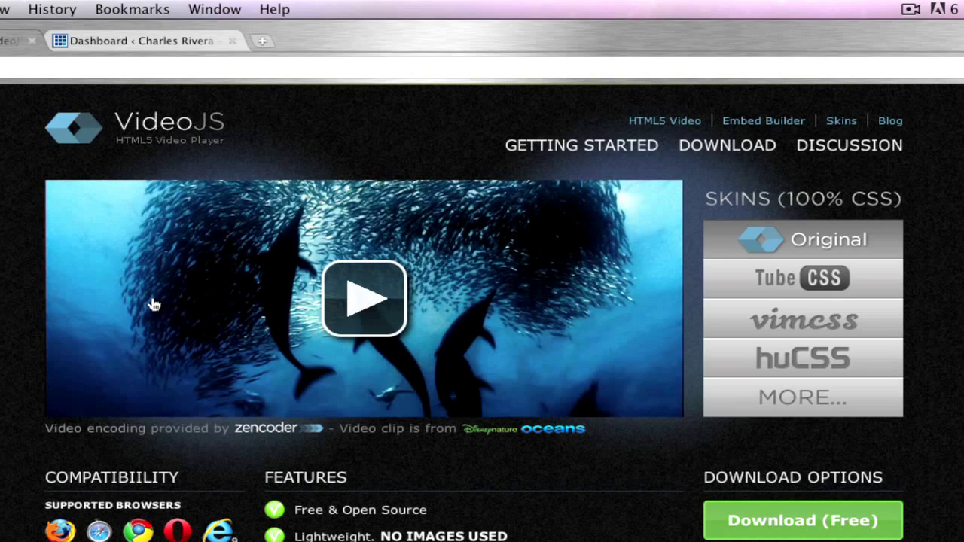
Step: Jump to 'Adding VideoJS to Your Page' and select the video.js script and video-js.css link lines
scroll(72, 300, down, 3)
scroll(73, 295, down, 10)
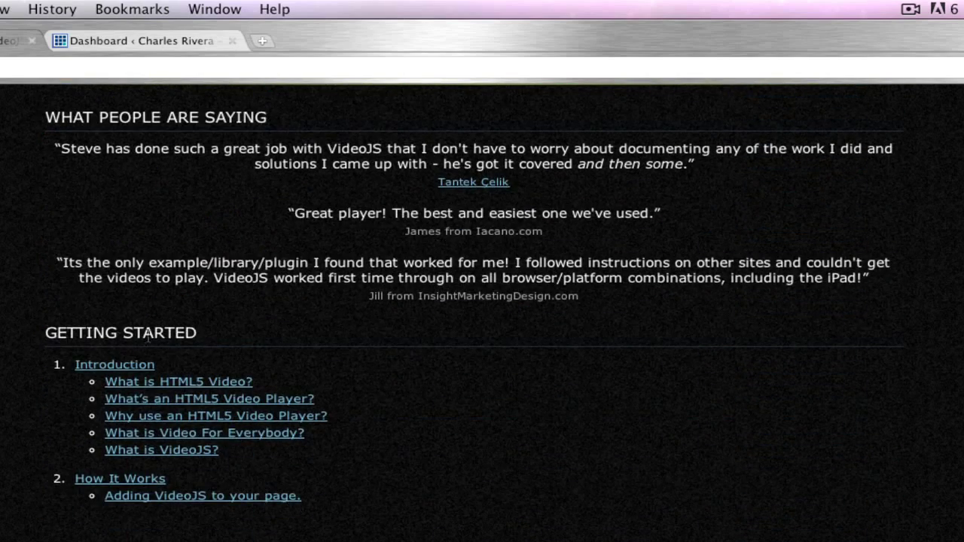
click(201, 497)
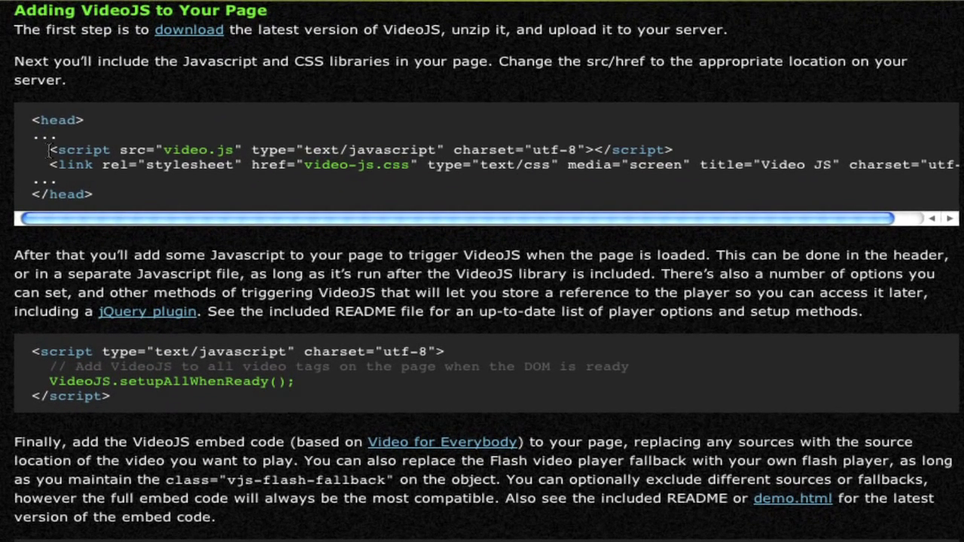
drag(49, 150, 961, 159)
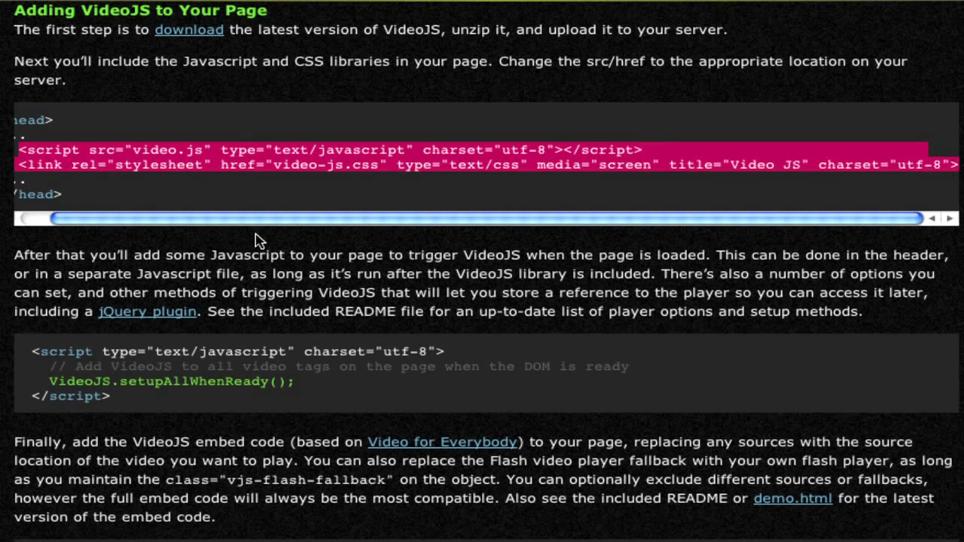
scroll(102, 185, left, 2)
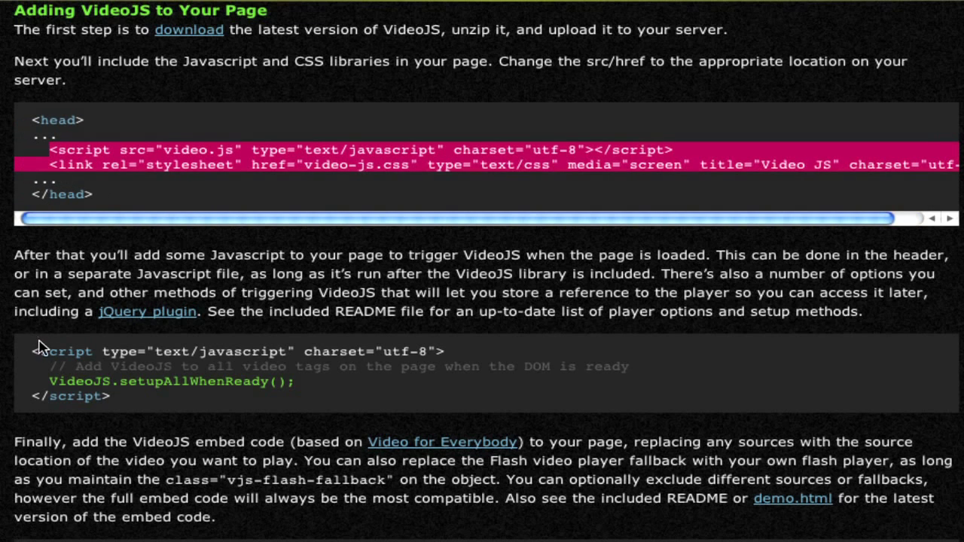
drag(32, 351, 144, 399)
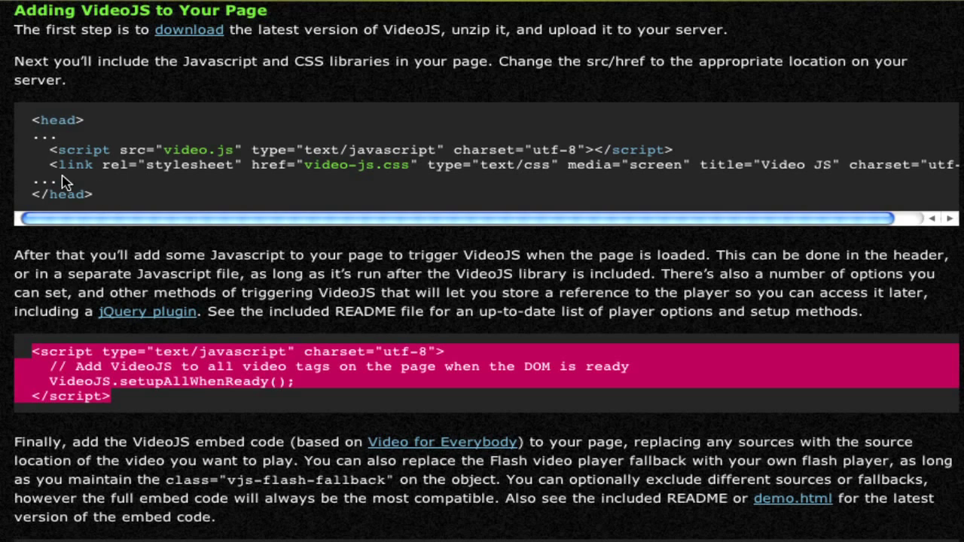
drag(50, 149, 962, 165)
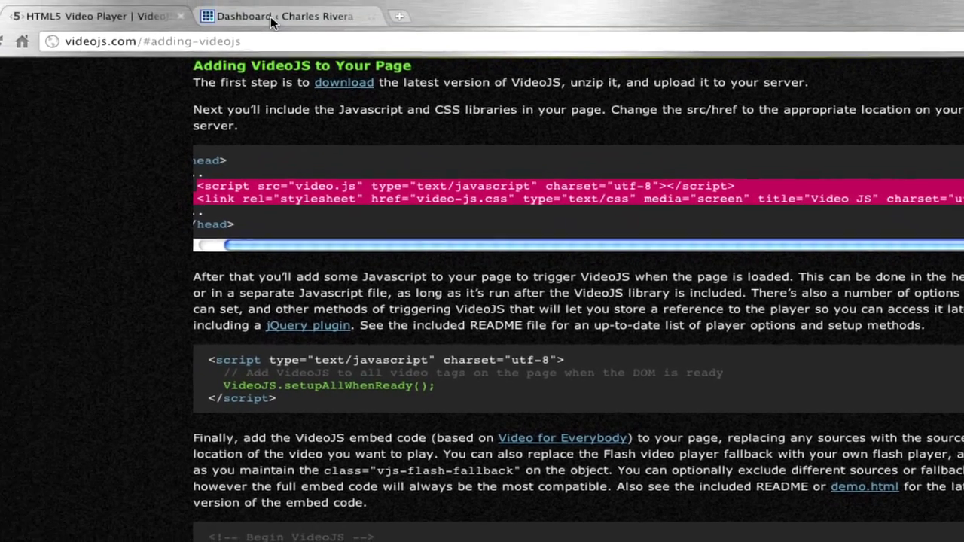
Step: Open Bigfoot's header.php in the theme editor and delete the old VideoJS block after <head>
click(344, 12)
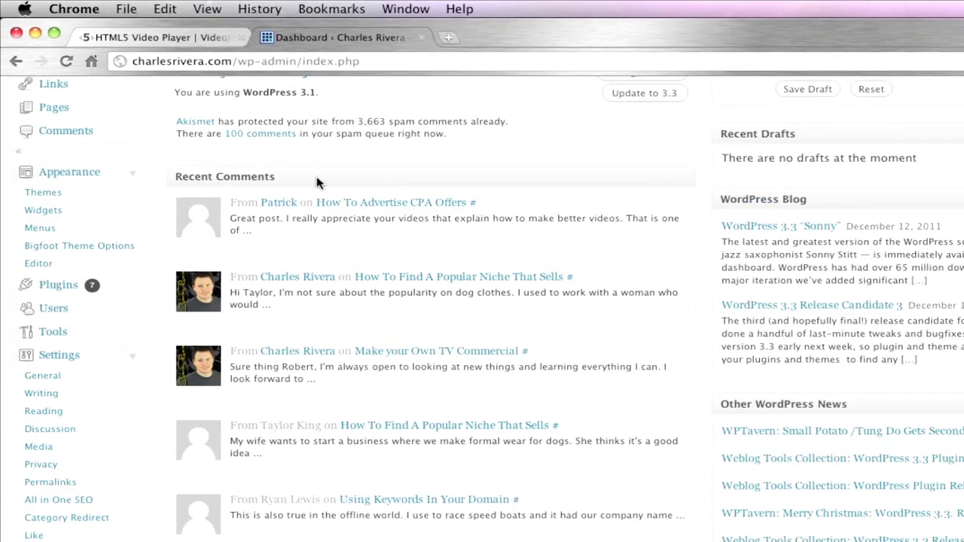
mouse_move(308, 224)
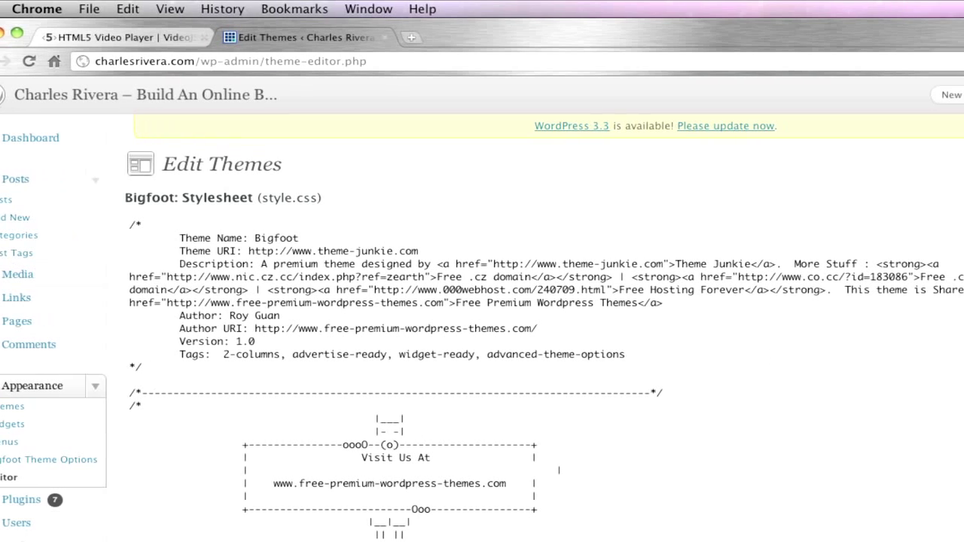
scroll(857, 338, down, 5)
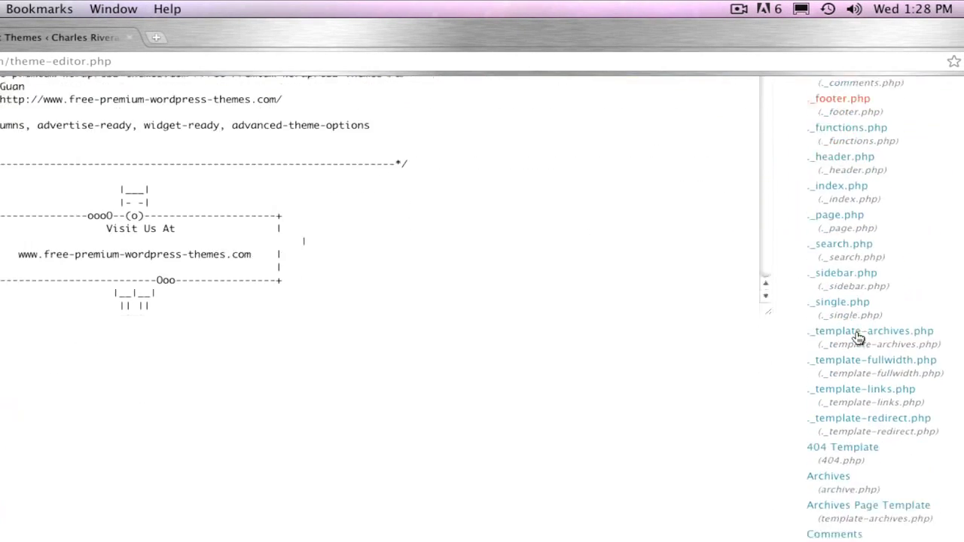
scroll(857, 338, down, 8)
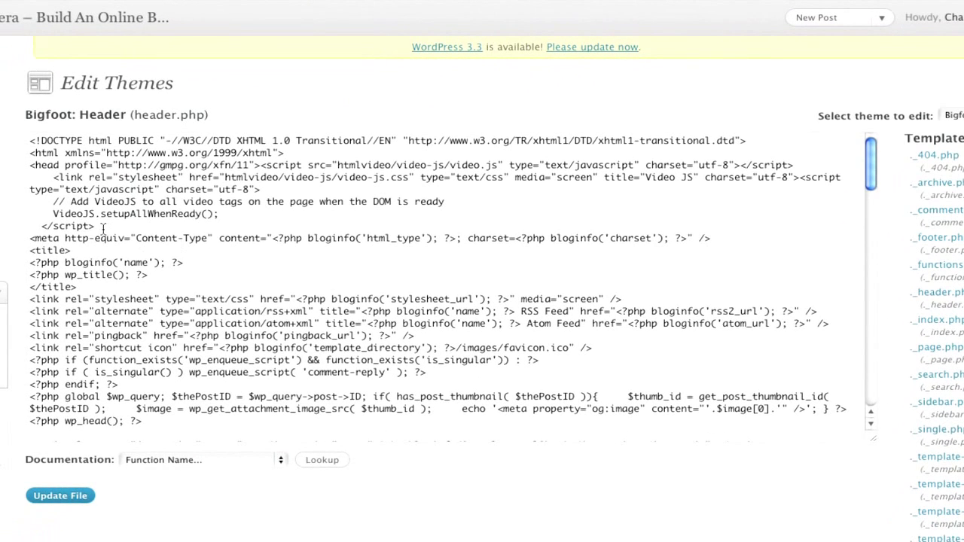
drag(94, 226, 262, 166)
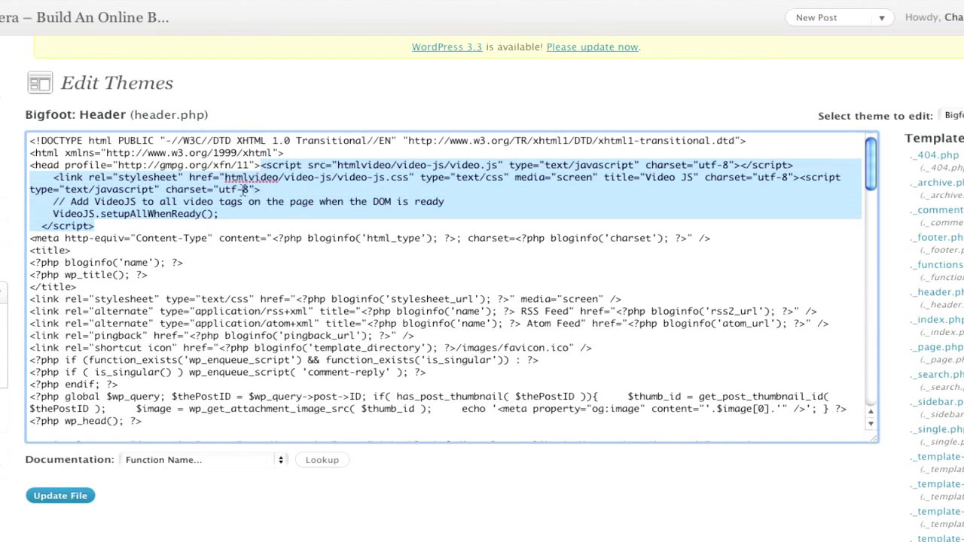
key(BackSpace)
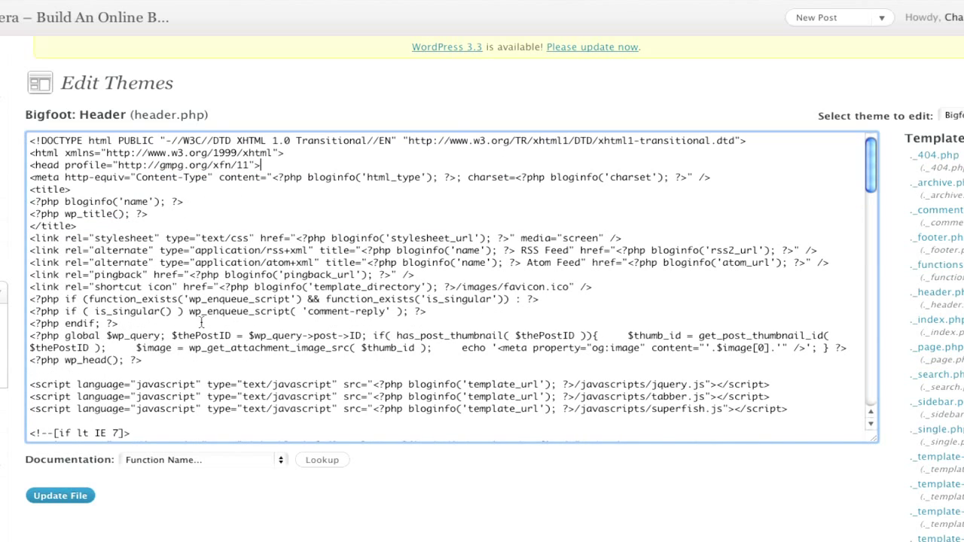
Step: Save the edited header.php, then select the docs' video.js script and video-js.css link lines for copying
click(69, 497)
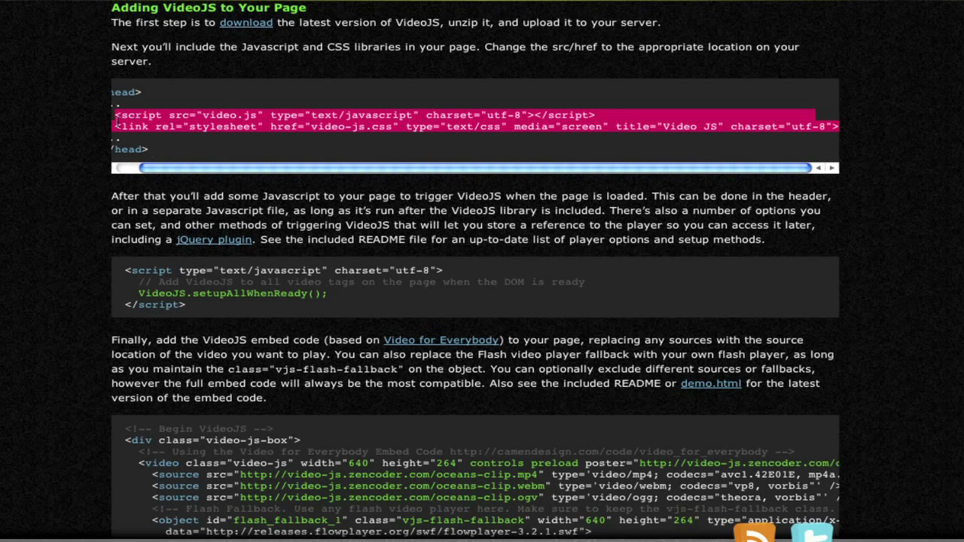
scroll(118, 118, left, 1)
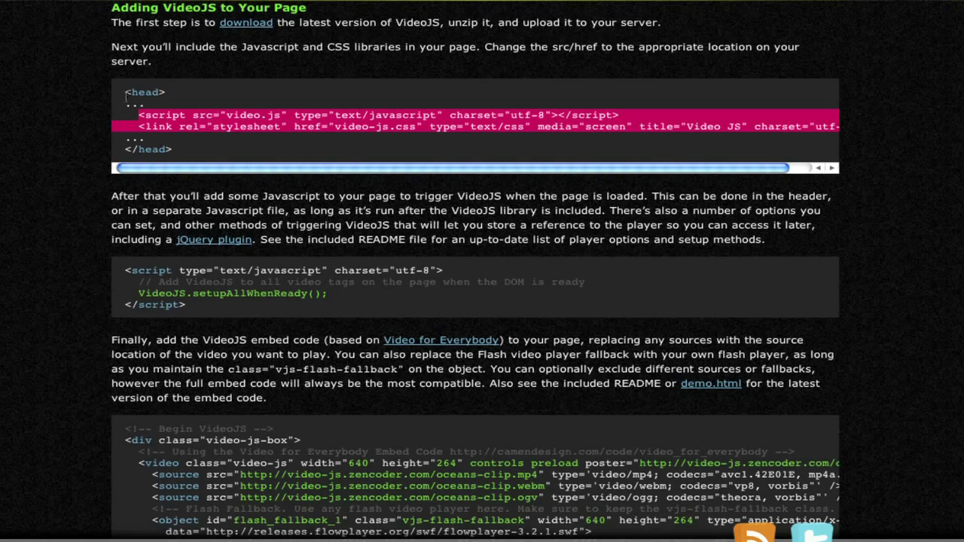
drag(127, 92, 164, 92)
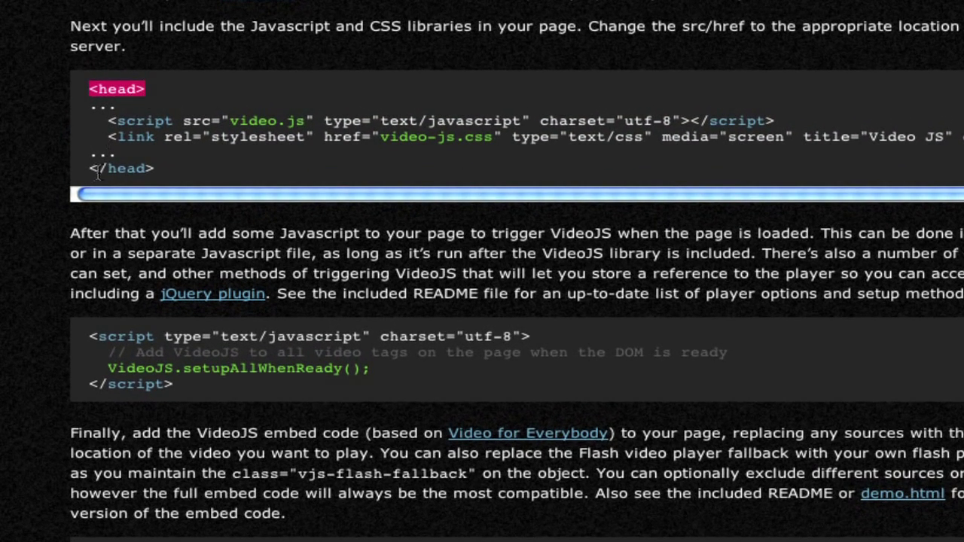
drag(89, 167, 155, 167)
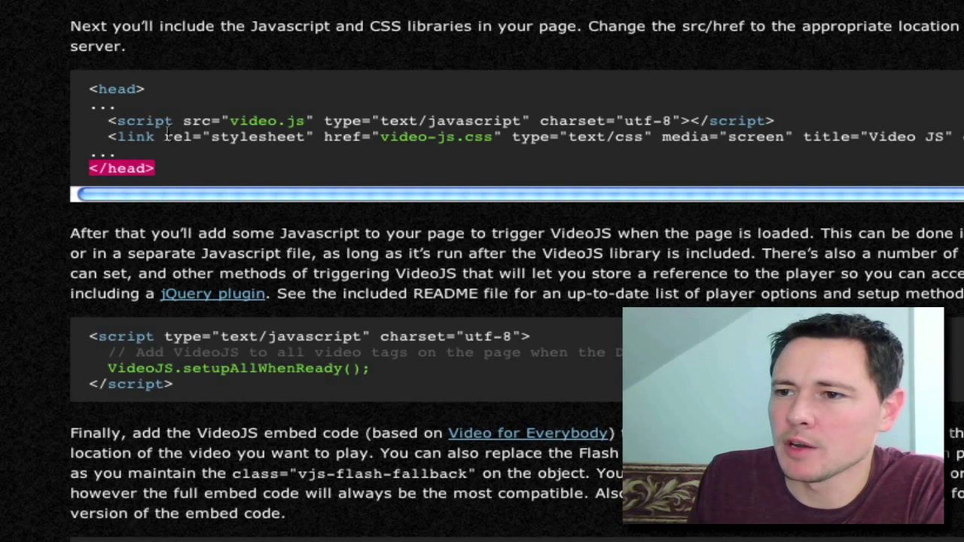
drag(90, 88, 145, 90)
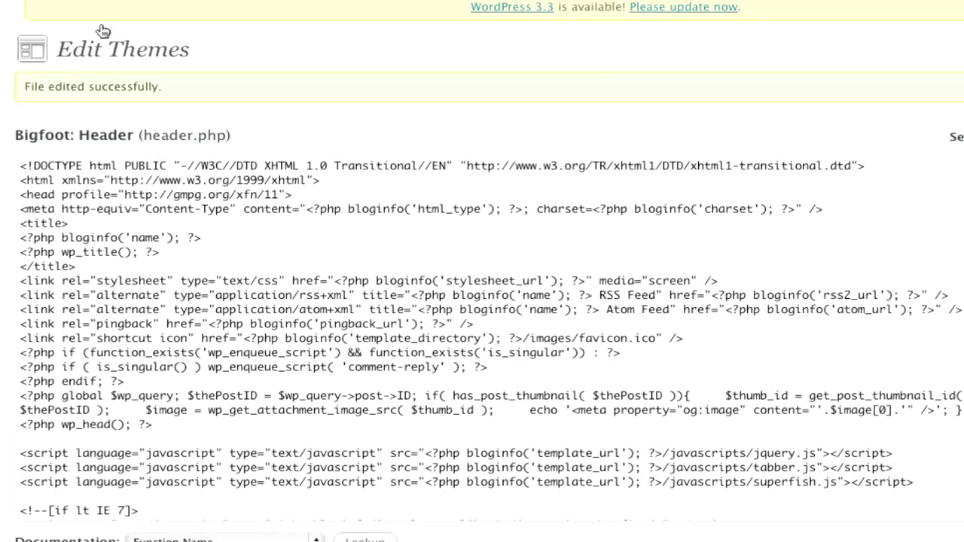
Step: Paste the video.js script and video-js.css link lines right after the <head profile…> tag
scroll(25, 84, down, 2)
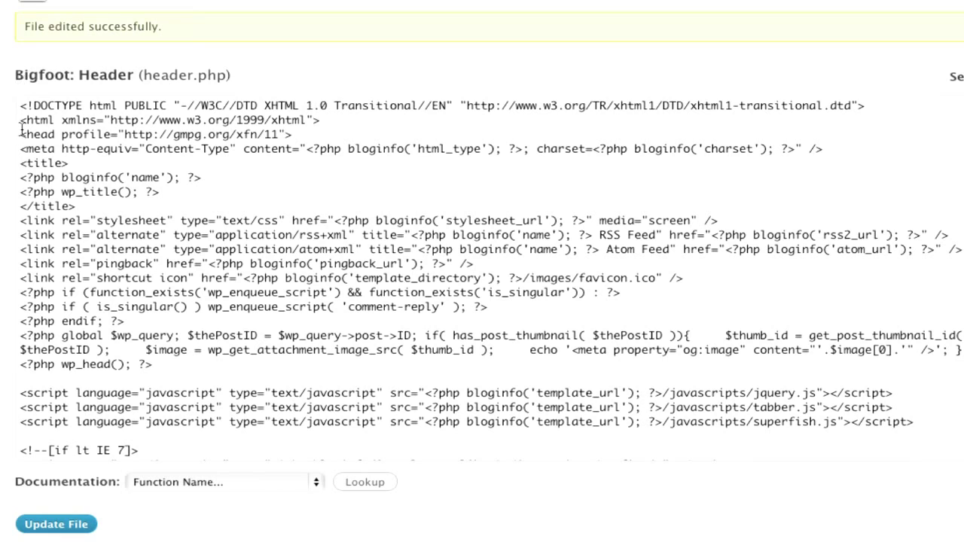
drag(16, 134, 57, 134)
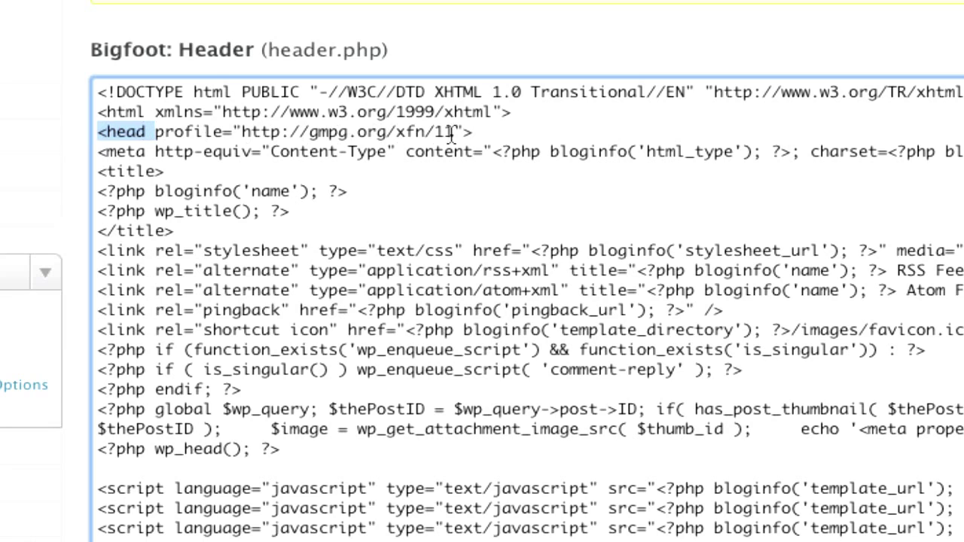
drag(471, 132, 104, 132)
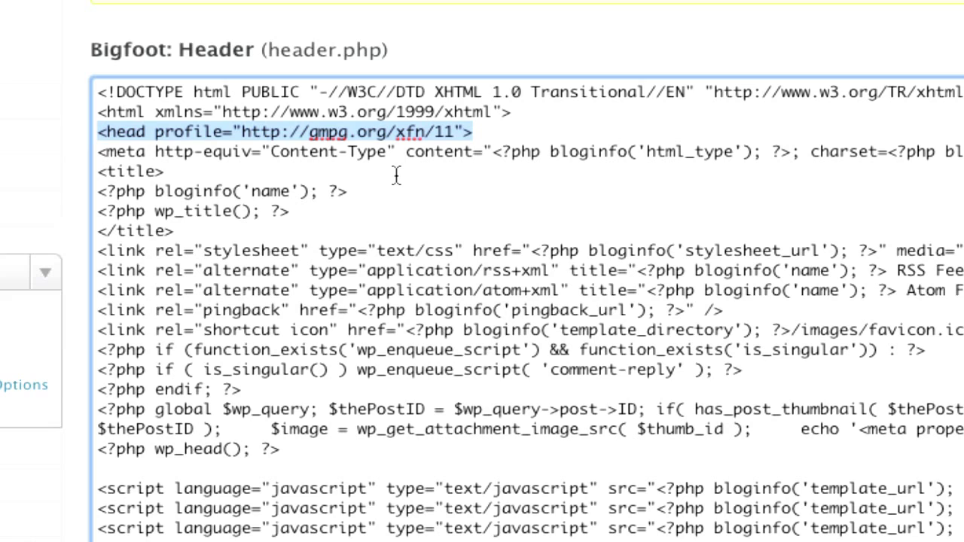
click(481, 132)
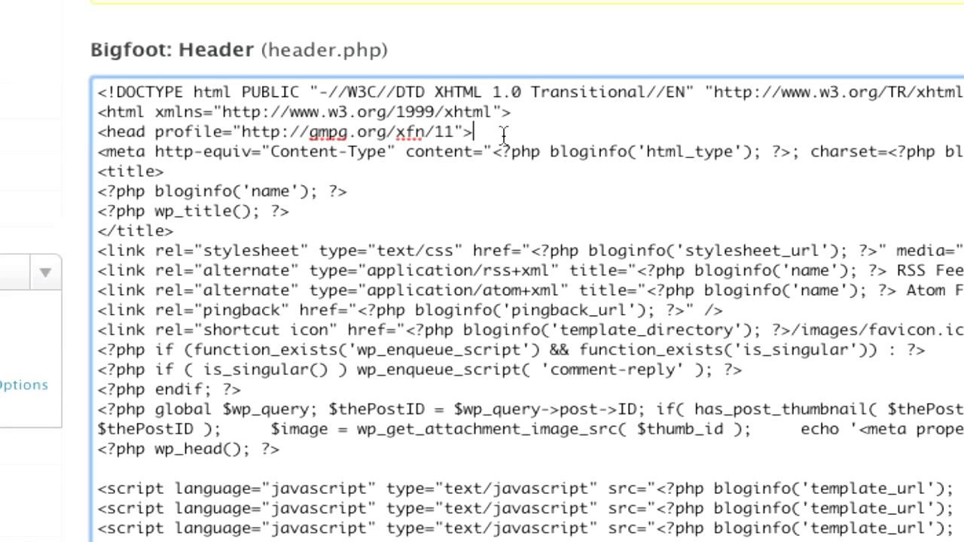
key(super+v)
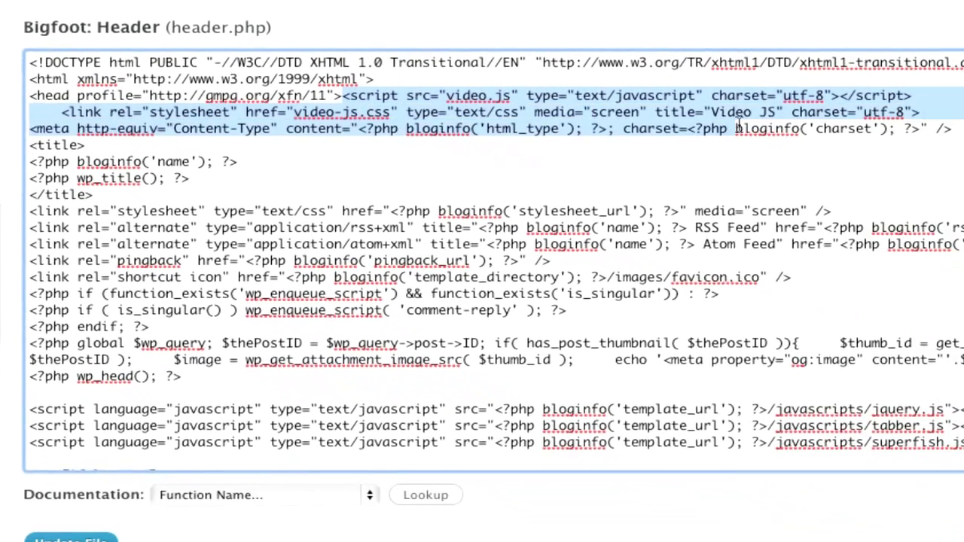
drag(474, 132, 897, 108)
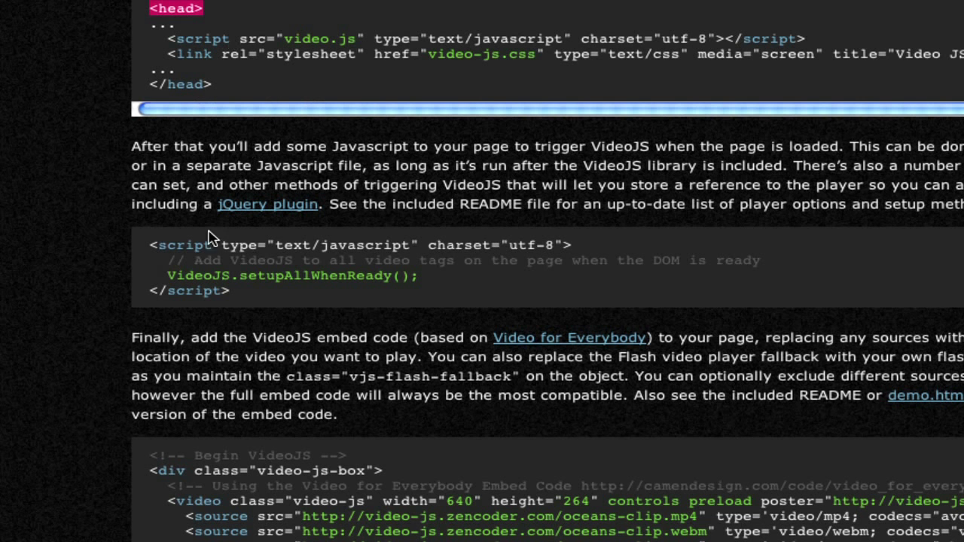
Step: Copy the VideoJS.setupAllWhenReady() script from the docs and paste it after the stylesheet link
drag(144, 246, 270, 292)
key(super+c)
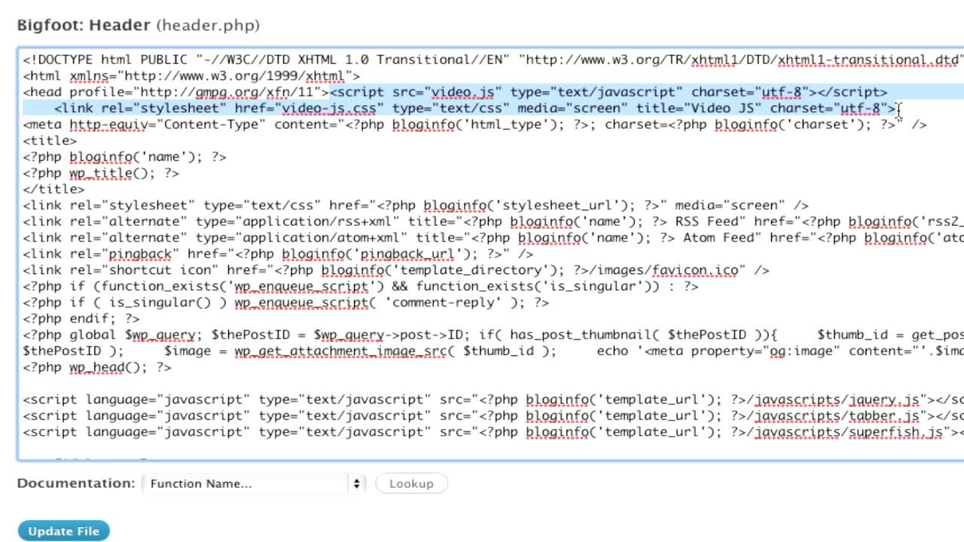
click(900, 110)
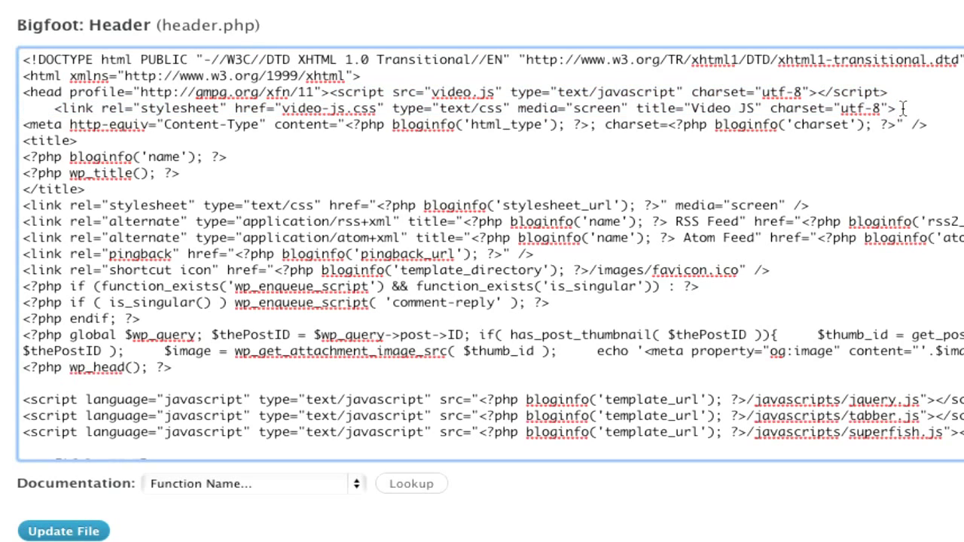
key(super+v)
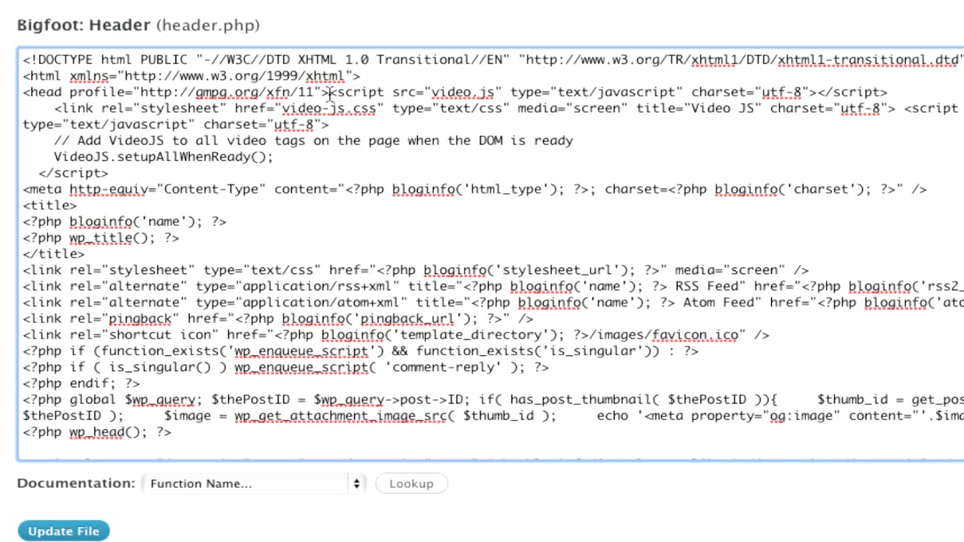
drag(329, 92, 328, 167)
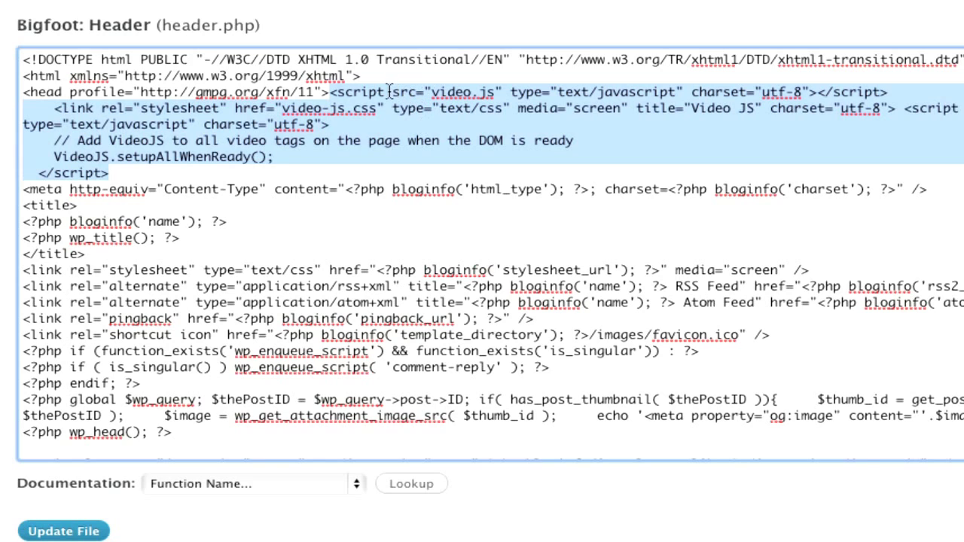
click(431, 92)
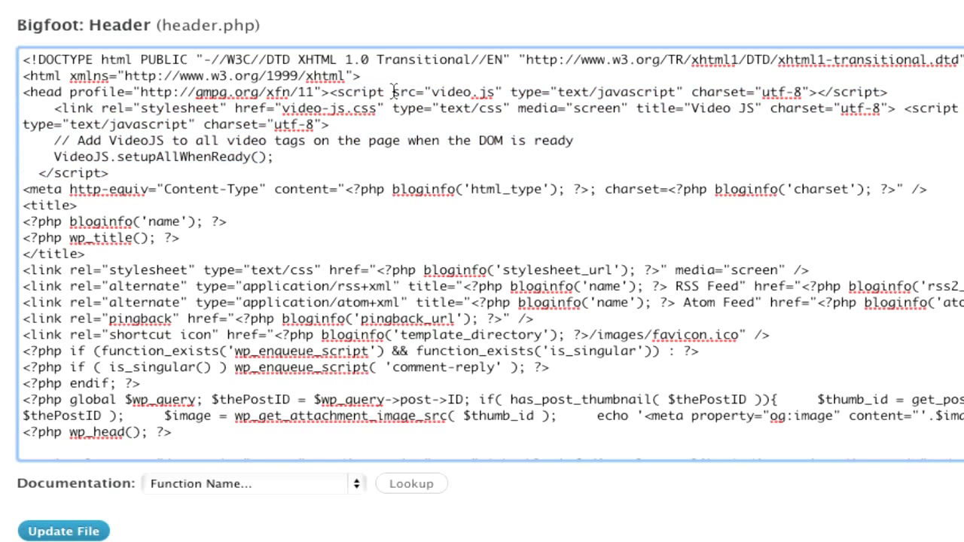
drag(392, 92, 423, 91)
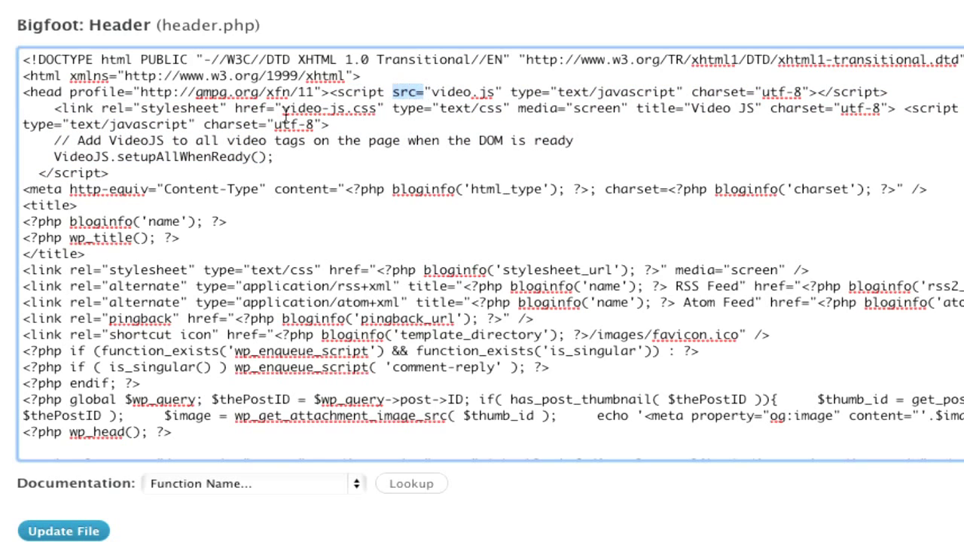
click(238, 107)
drag(238, 107, 276, 111)
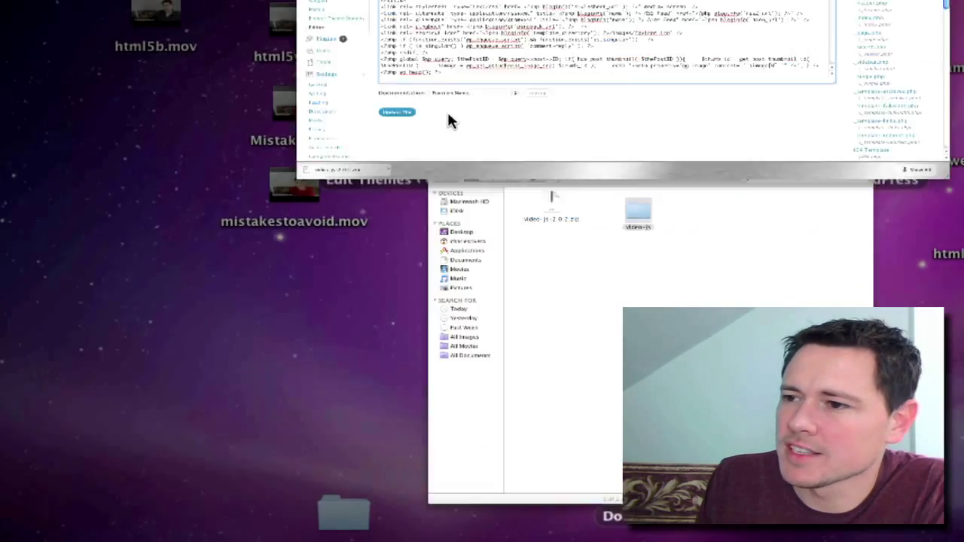
click(608, 294)
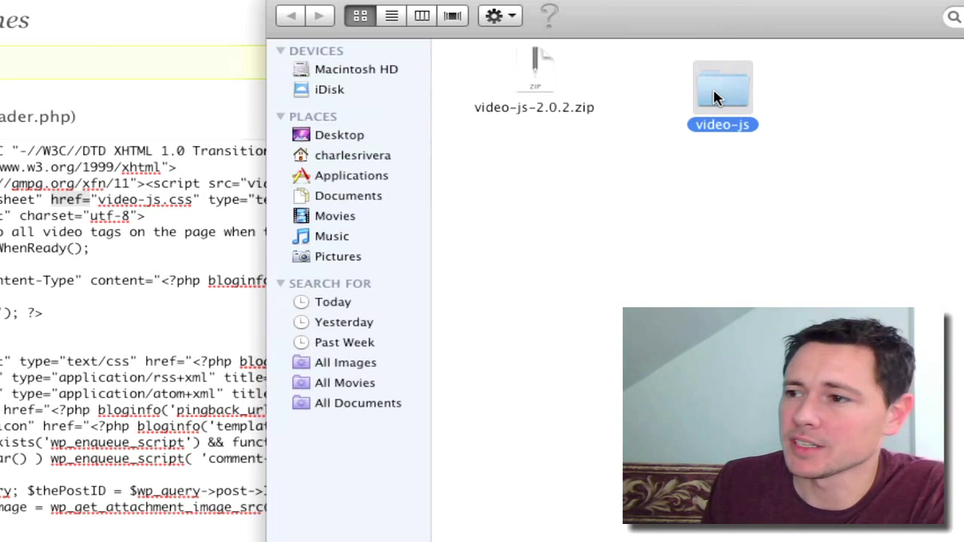
click(222, 22)
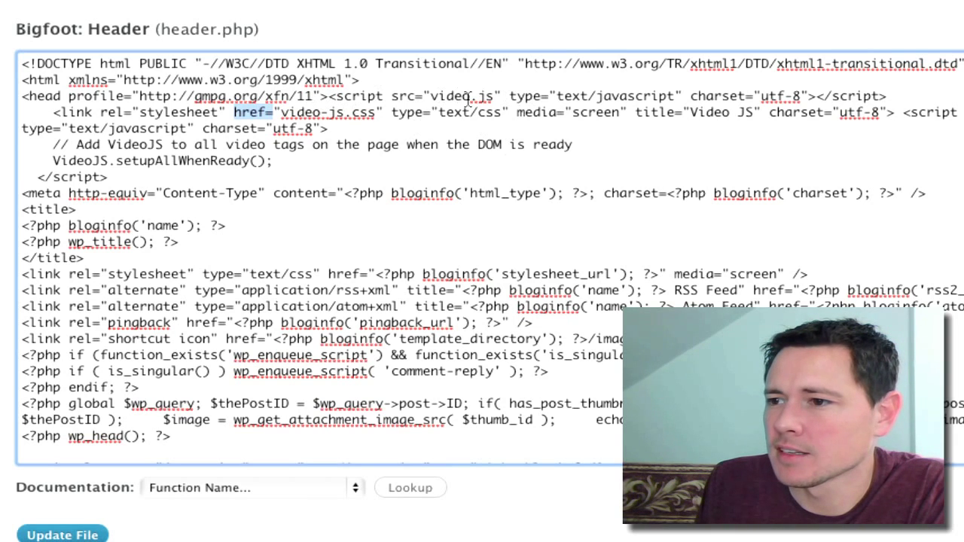
Step: Prefix the video.js script source with the site's absolute htmlvideo/video-js/ web address
click(431, 96)
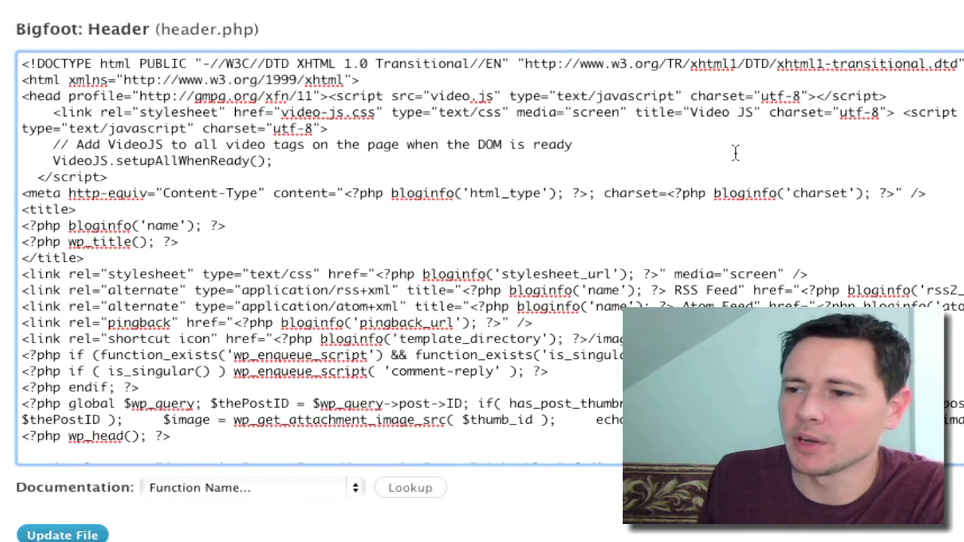
text(http:)
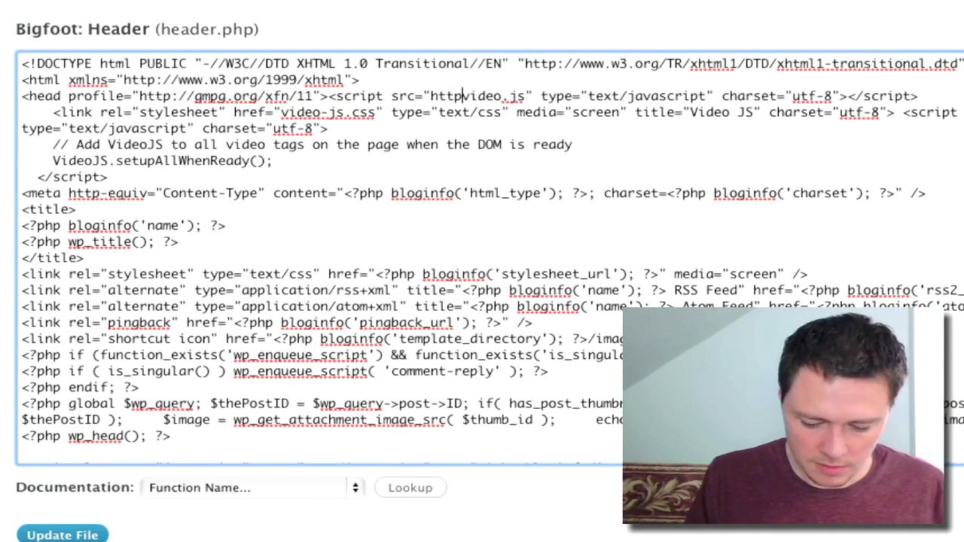
text(//www.ch)
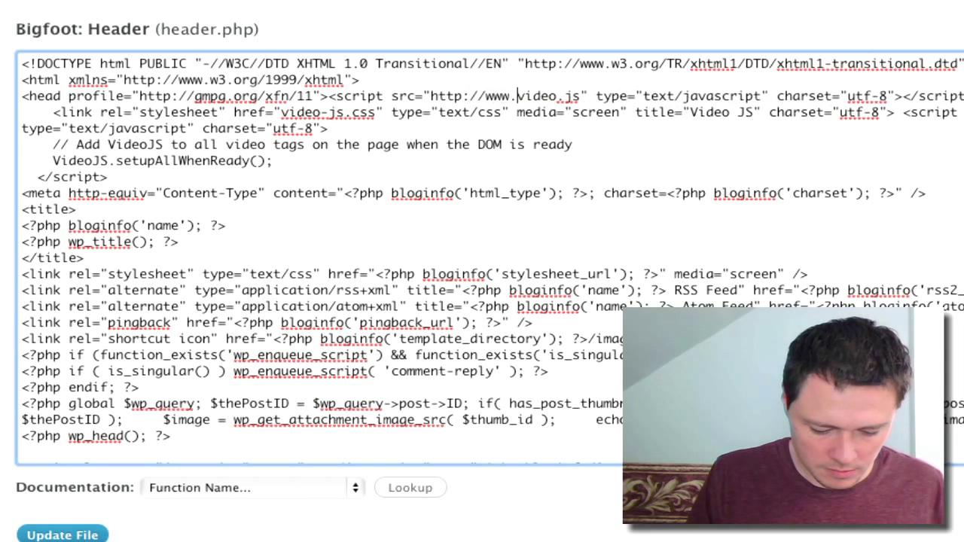
text(arlesrivera)
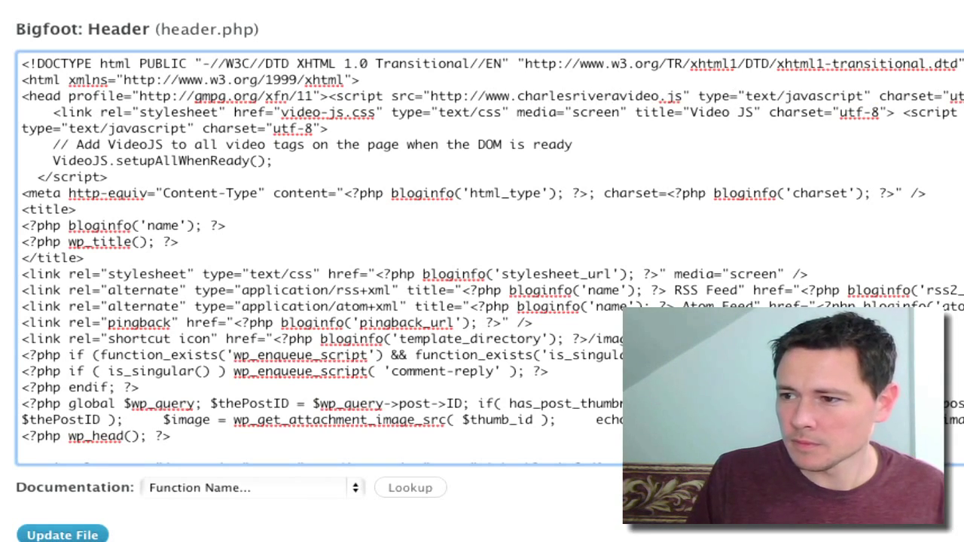
text(.com/)
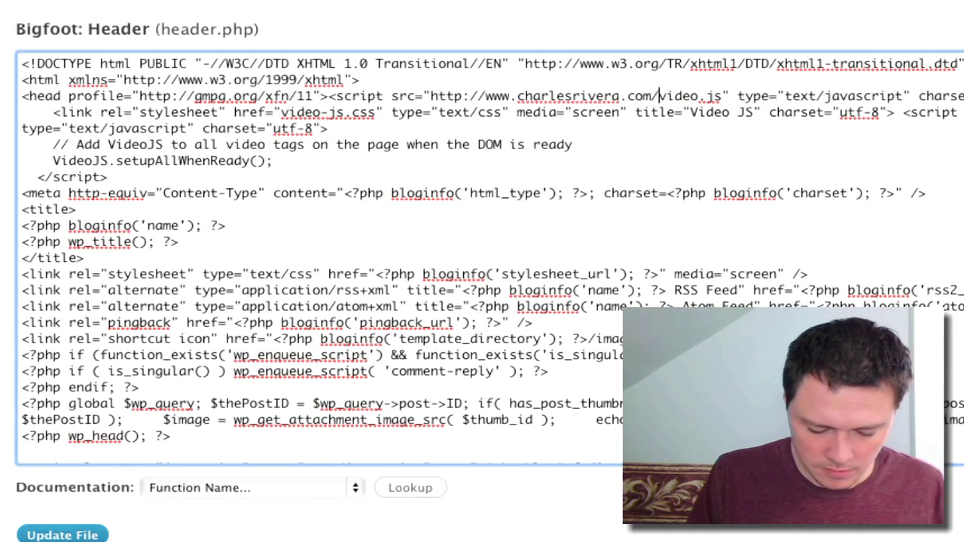
text(htmlvid)
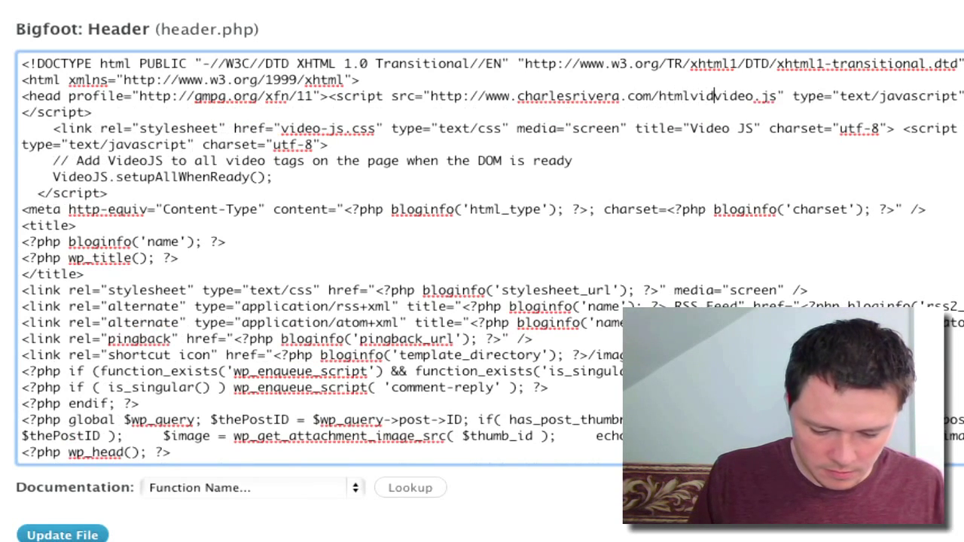
text(eo/vide)
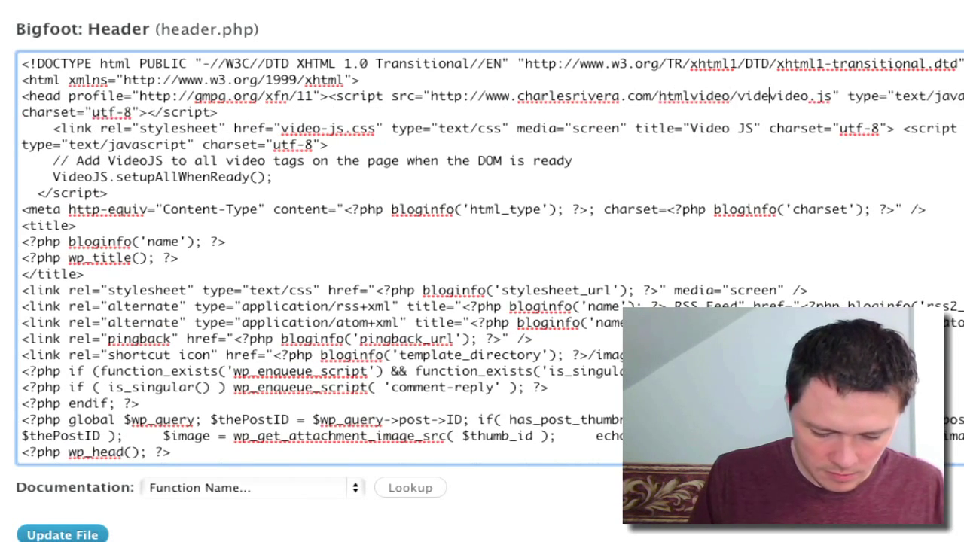
text(o)
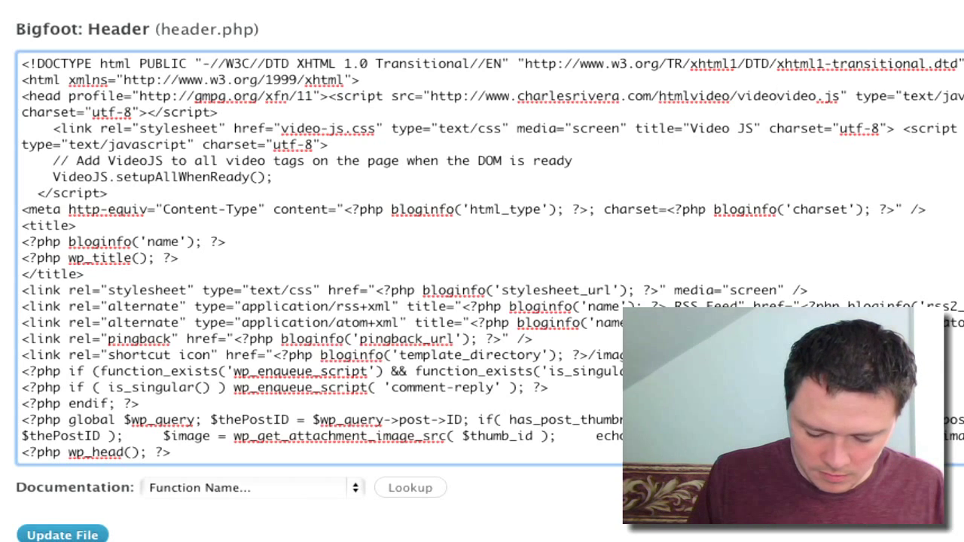
text(-js/)
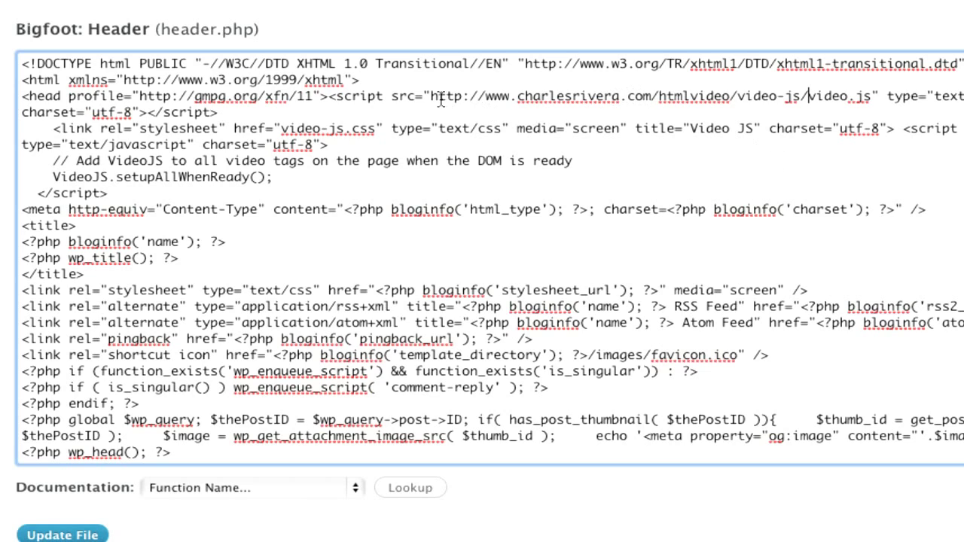
drag(431, 99, 871, 96)
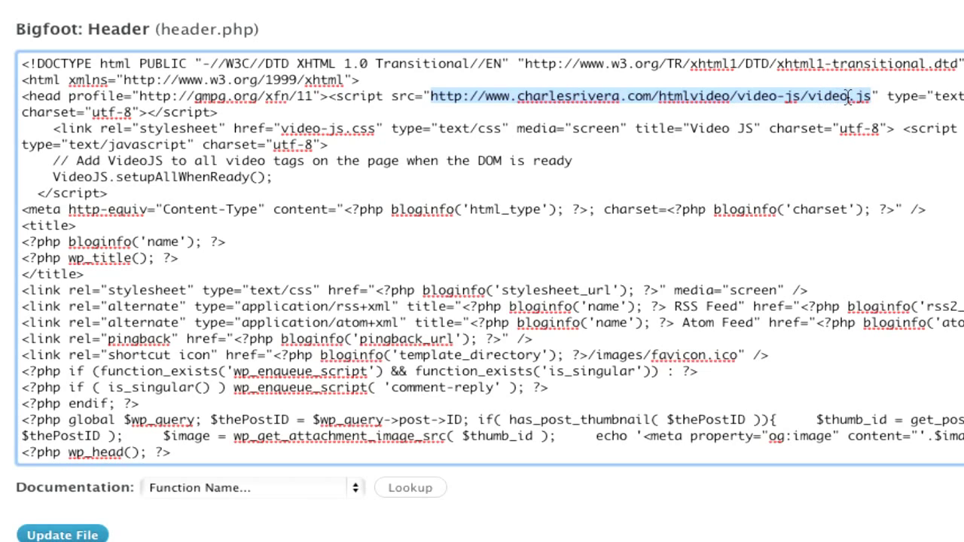
key(F9)
Step: Bring up Finder's Downloads window, check the video-js folder's files, and move the window aside
click(655, 276)
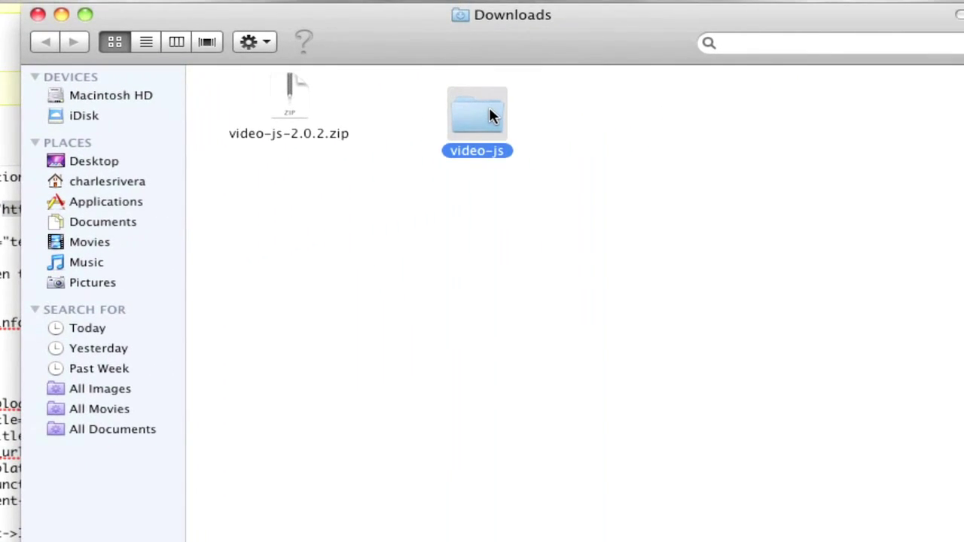
double_click(489, 115)
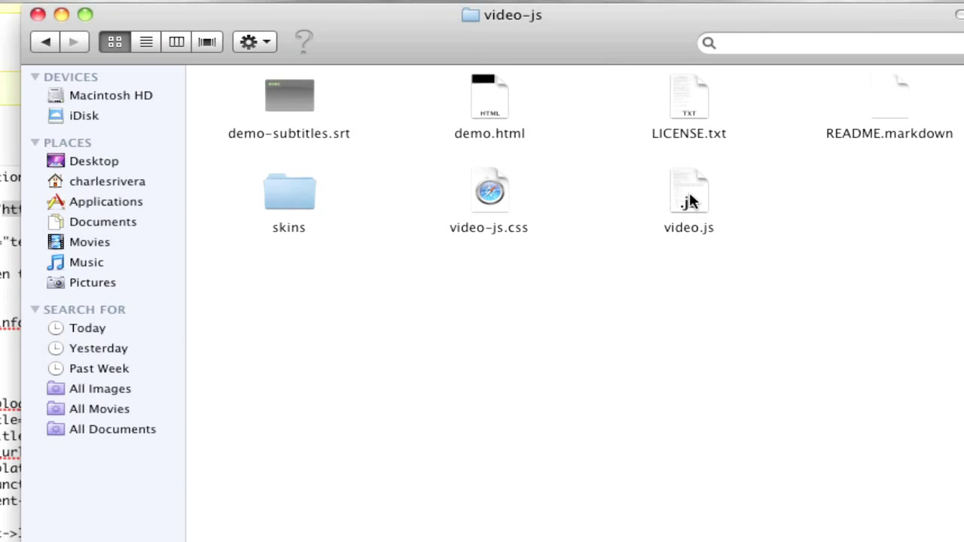
click(47, 43)
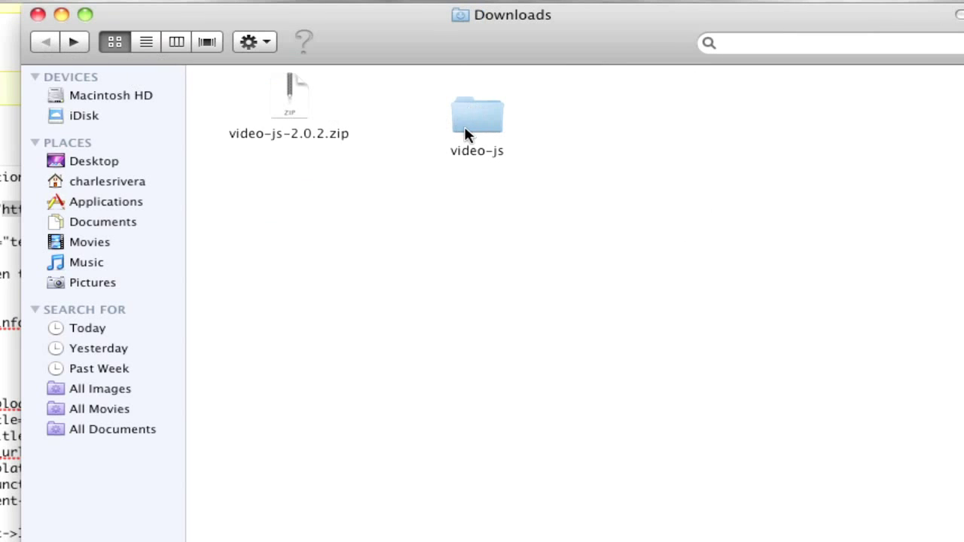
drag(366, 27, 209, 274)
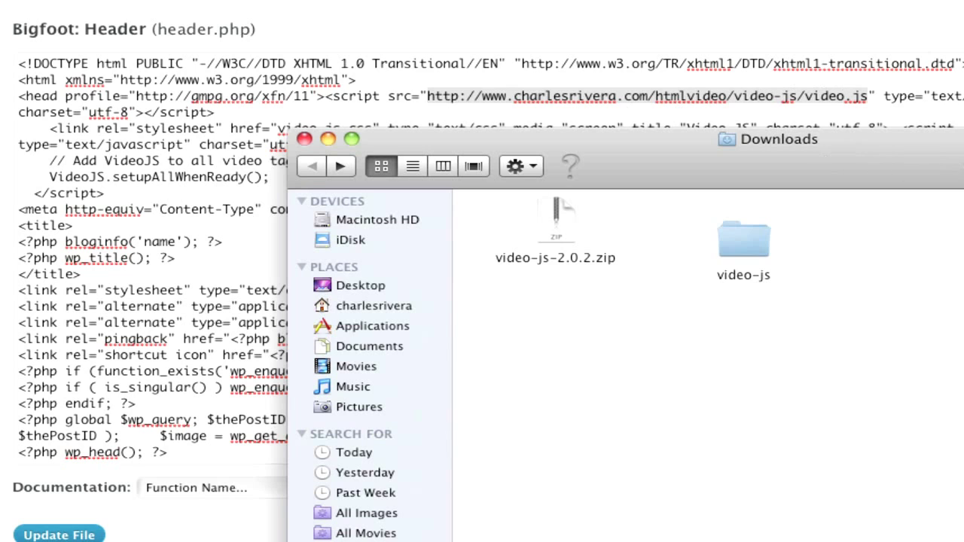
Step: Prefix the video-js.css link with the same htmlvideo/video-js/ server address and save header.php
key(super+Tab)
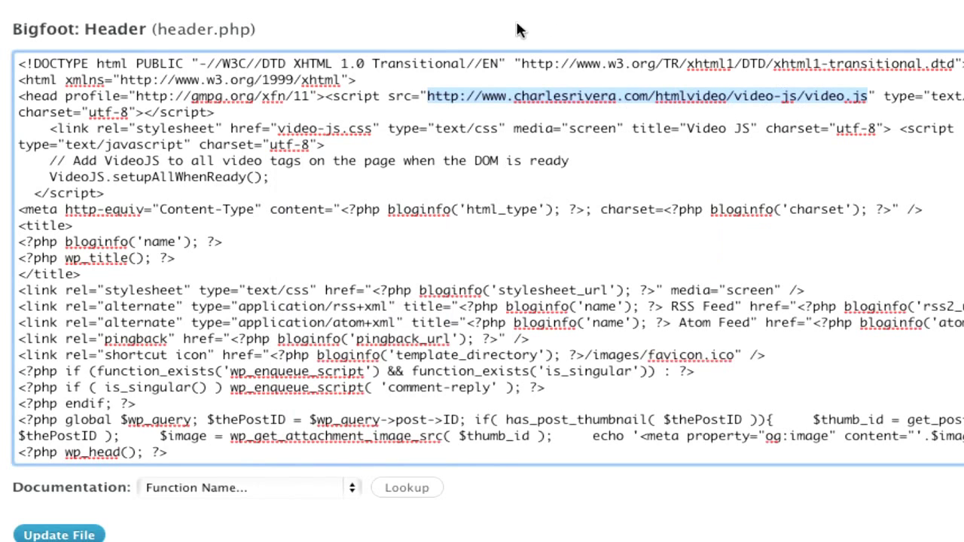
click(278, 127)
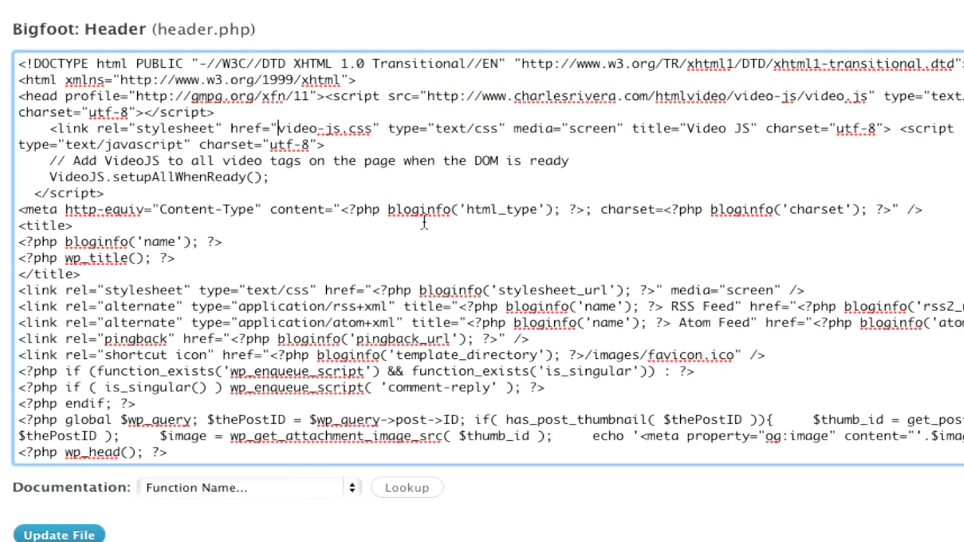
text(http://www.)
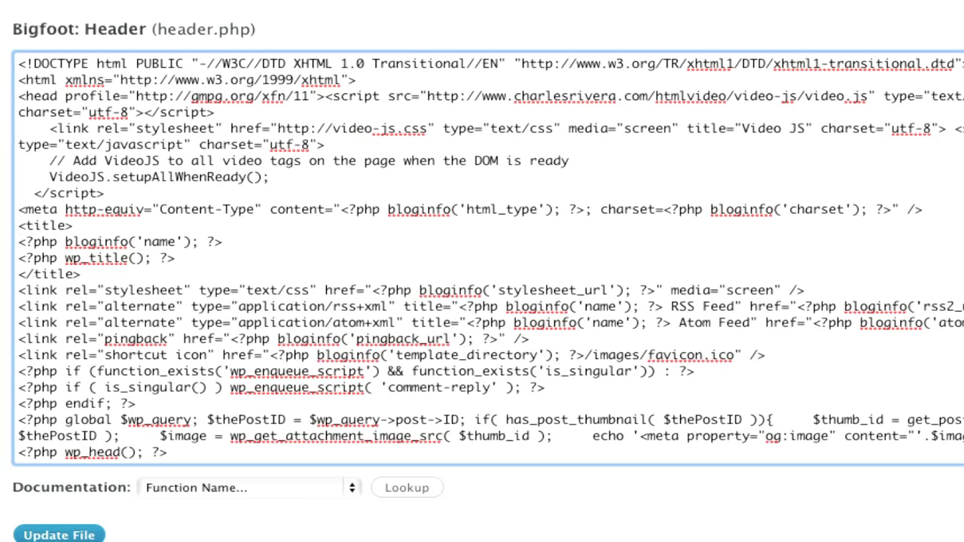
text(ch)
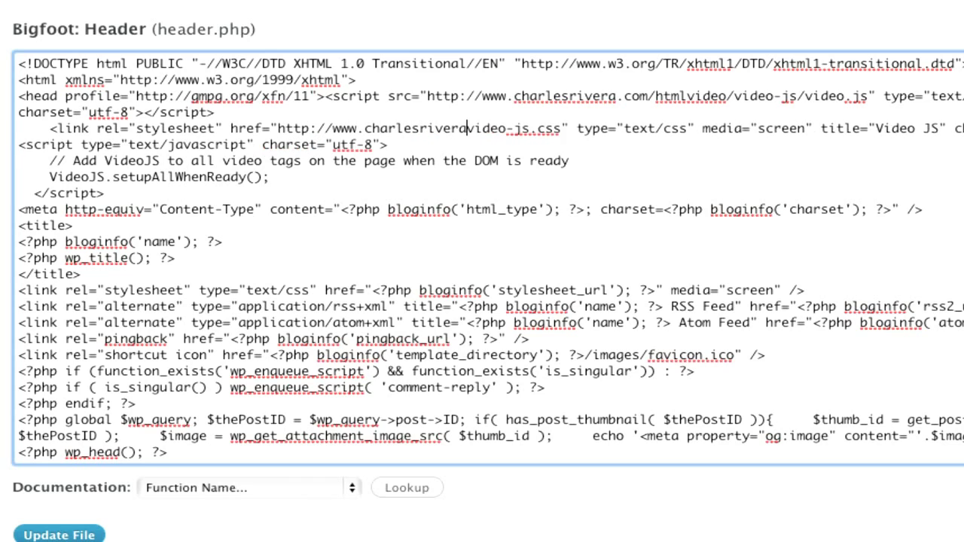
text(arlesrivera.com/htmlvideo)
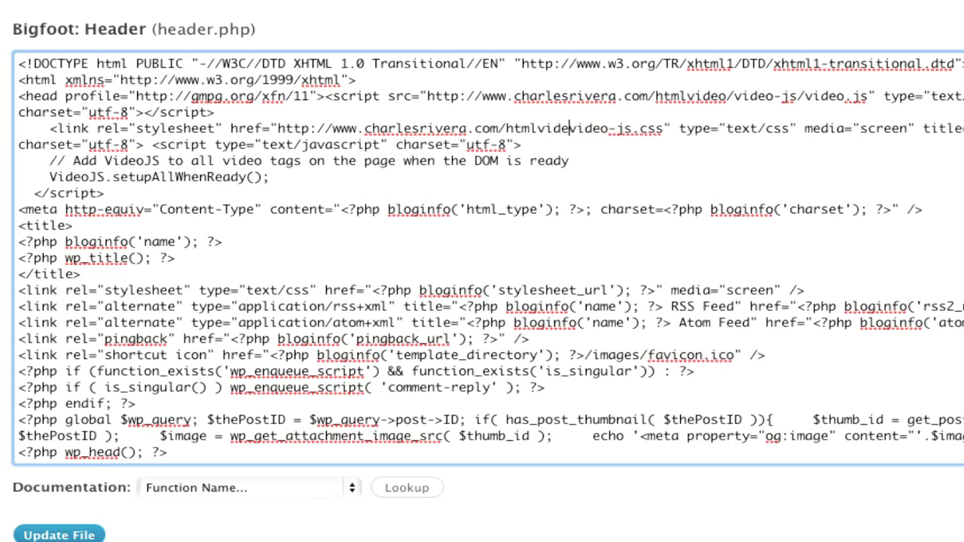
text(/video-js/video-js)
drag(278, 129, 750, 129)
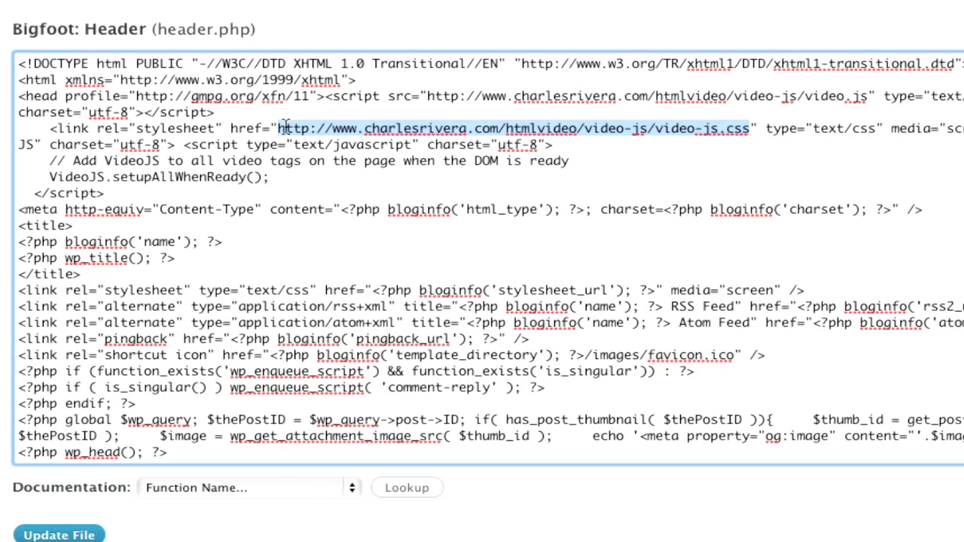
click(281, 129)
drag(279, 129, 505, 129)
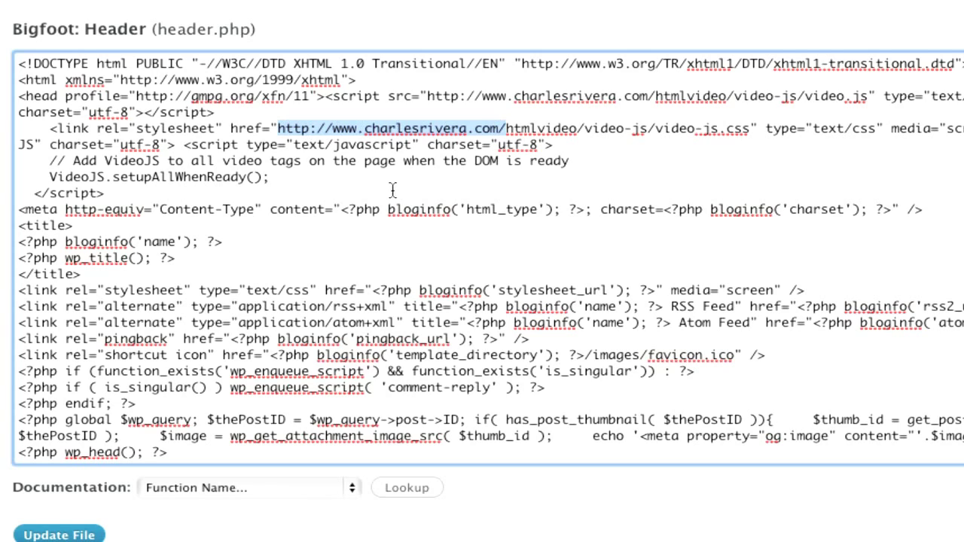
click(570, 129)
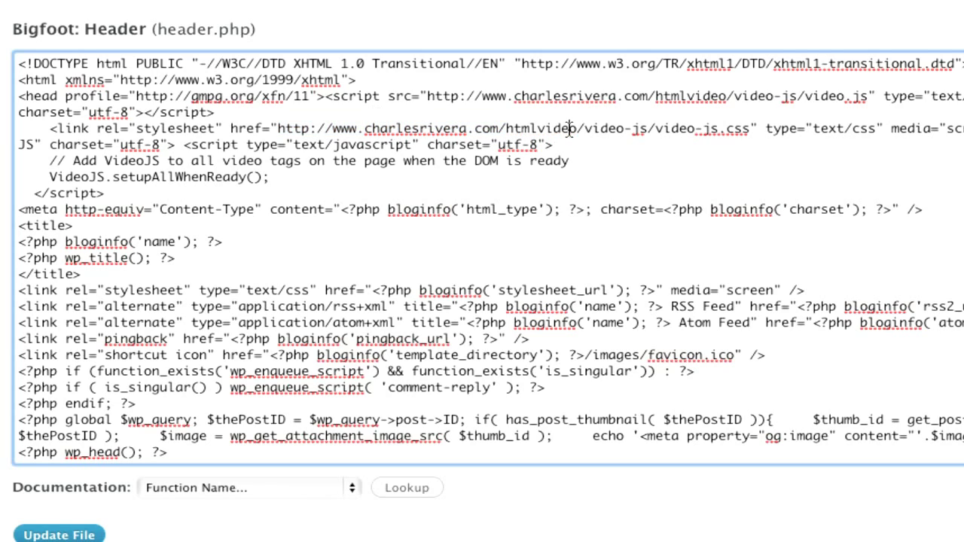
click(71, 536)
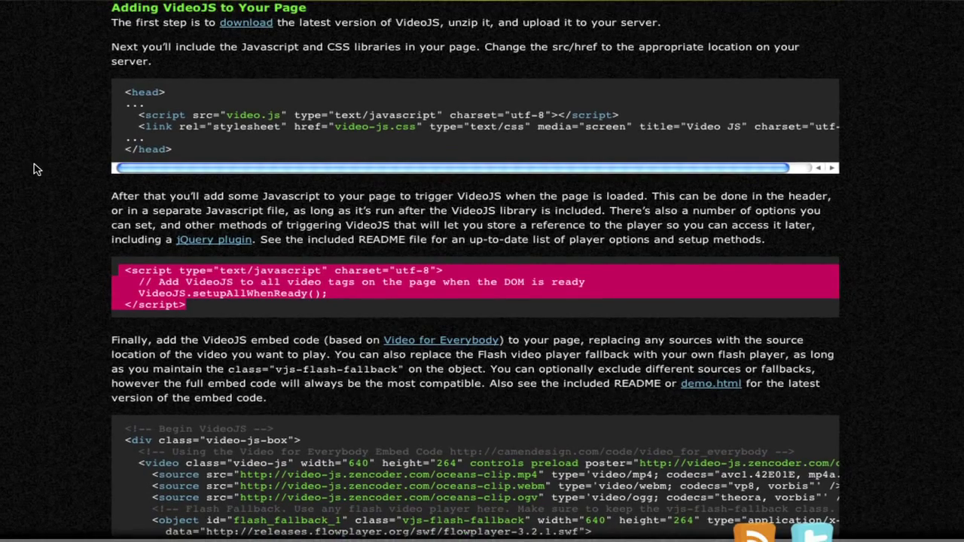
Step: Return to the top of the VideoJS site and open Embed Builder from the header links
scroll(39, 175, up, 15)
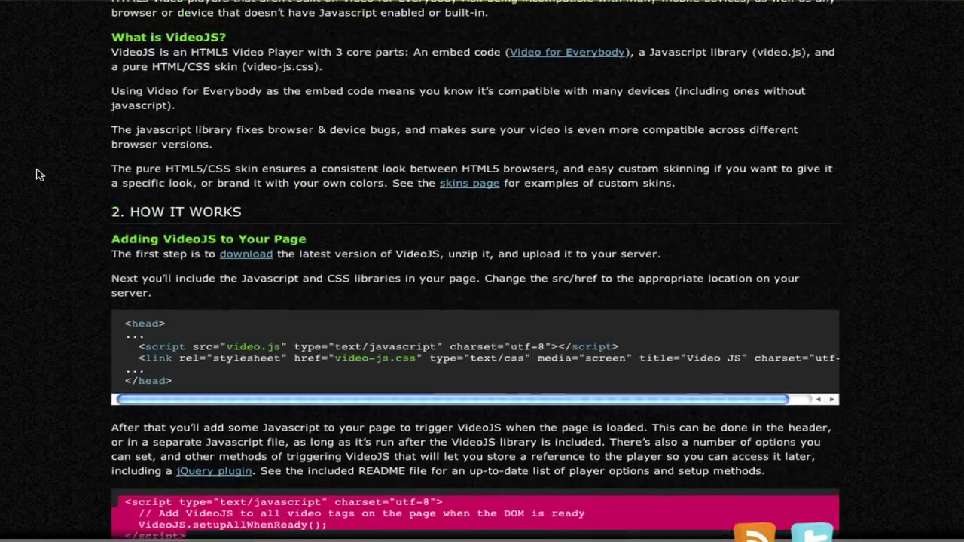
scroll(39, 175, up, 15)
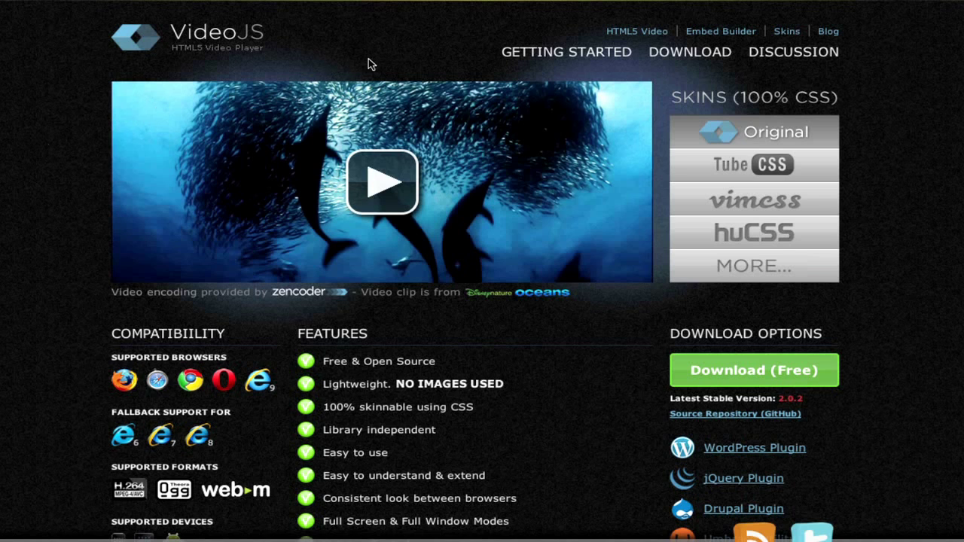
click(723, 34)
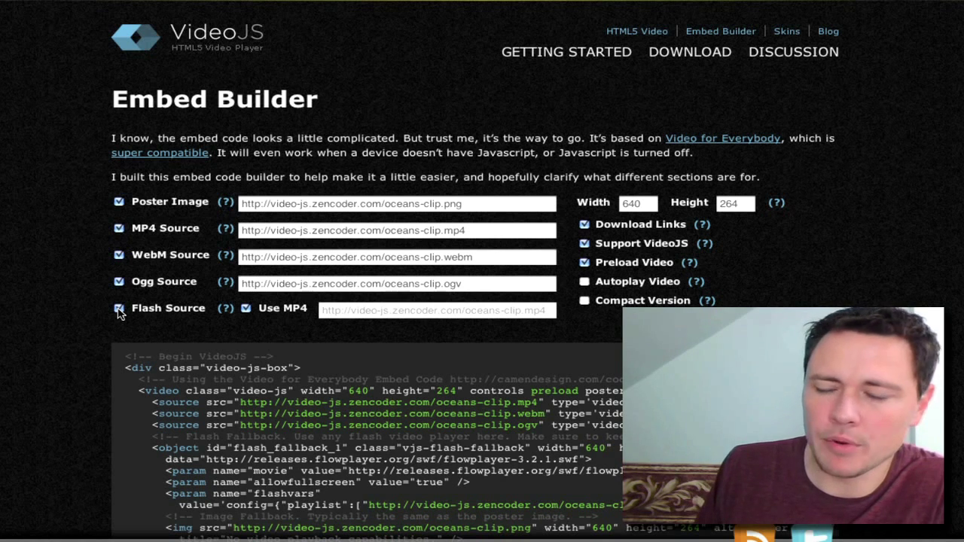
Step: Uncheck Flash, Ogg, WebM, Poster Image, Download Links, Support VideoJS and Preload Video, leaving only MP4 Source
click(118, 310)
click(118, 282)
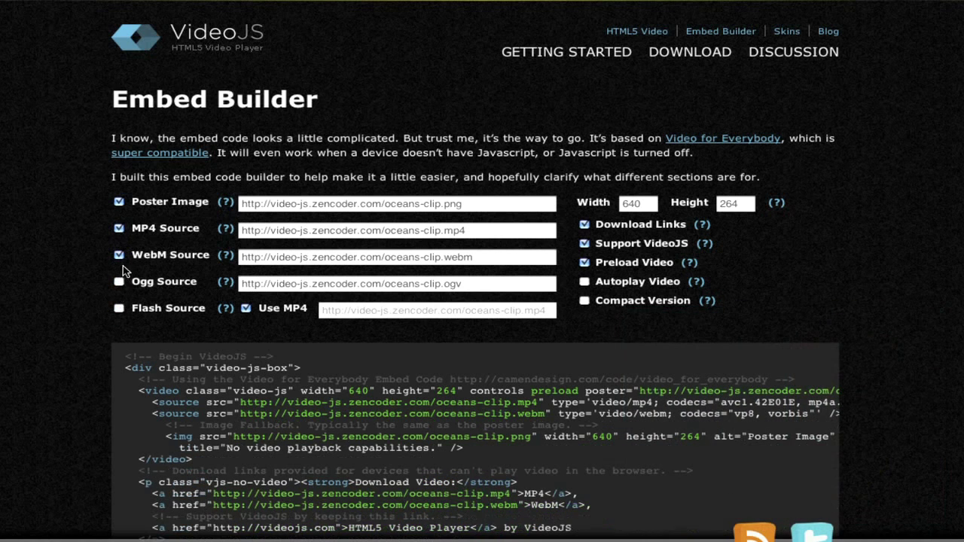
click(119, 256)
click(119, 203)
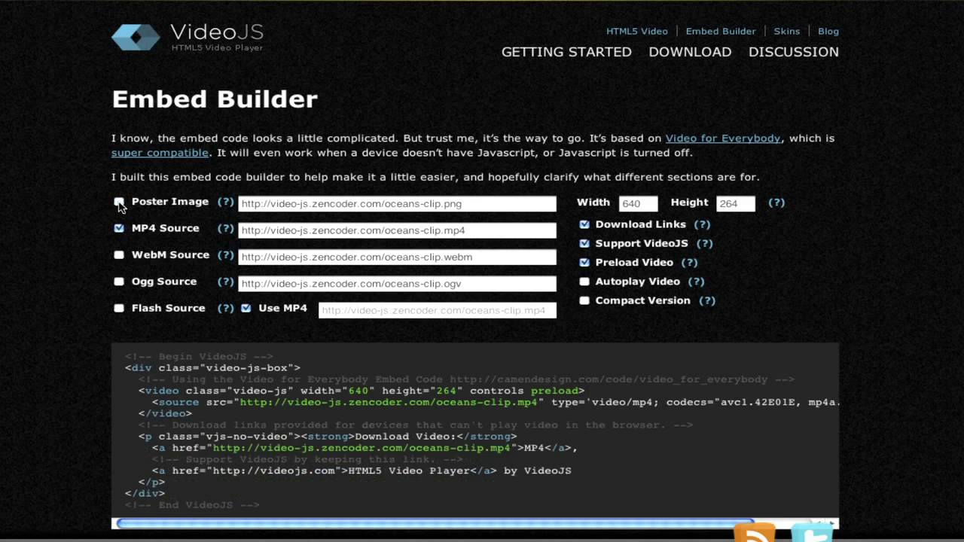
click(585, 225)
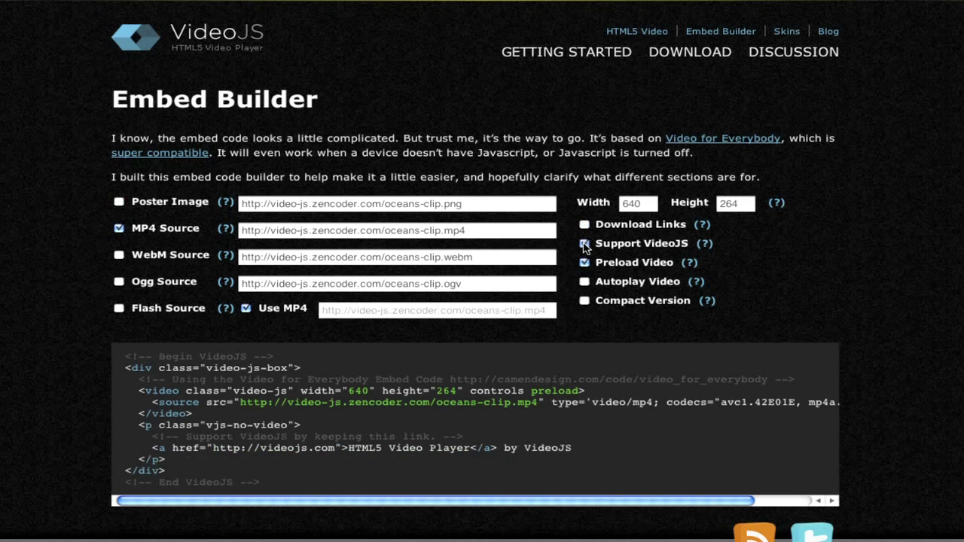
click(584, 243)
click(584, 262)
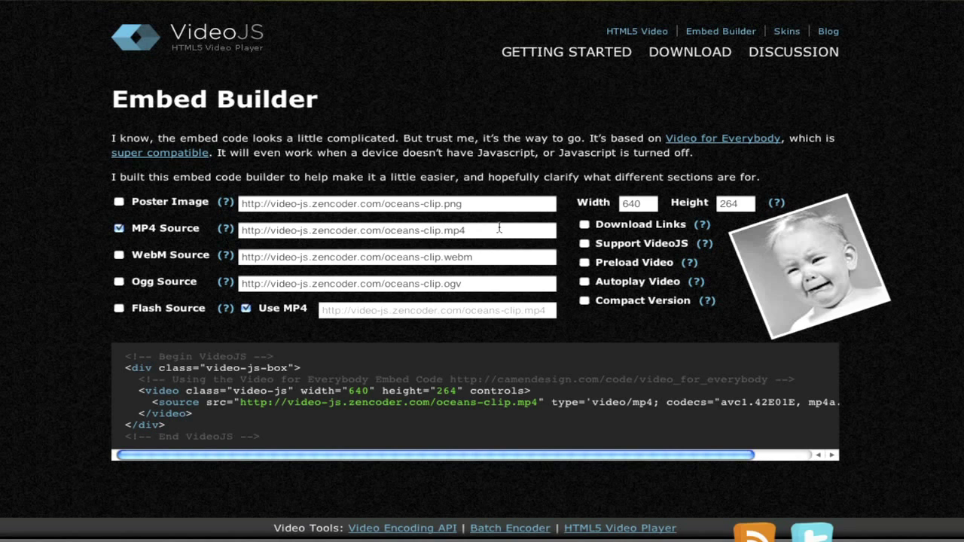
Step: Change the MP4 source URL to charlesrivera.com/videos/video.mp4
drag(499, 228, 291, 230)
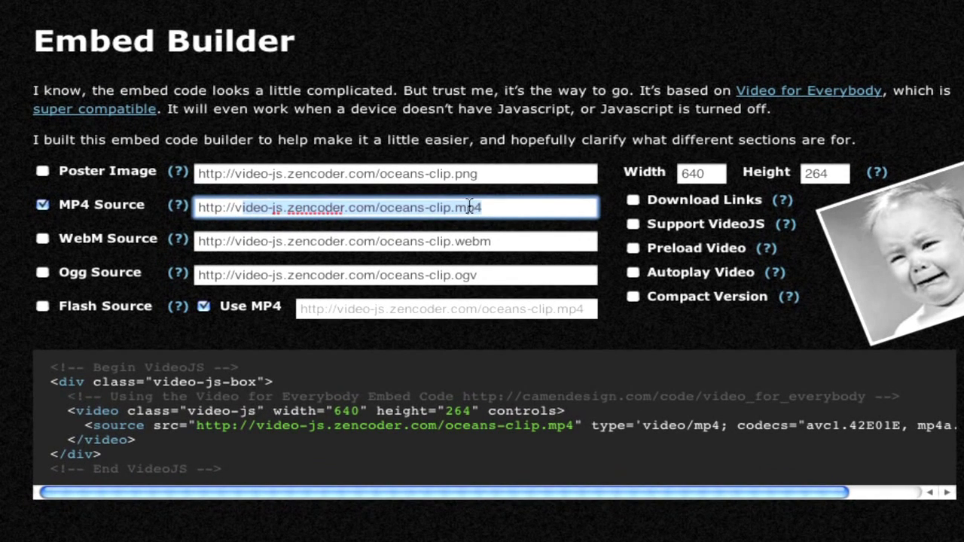
drag(451, 208, 243, 212)
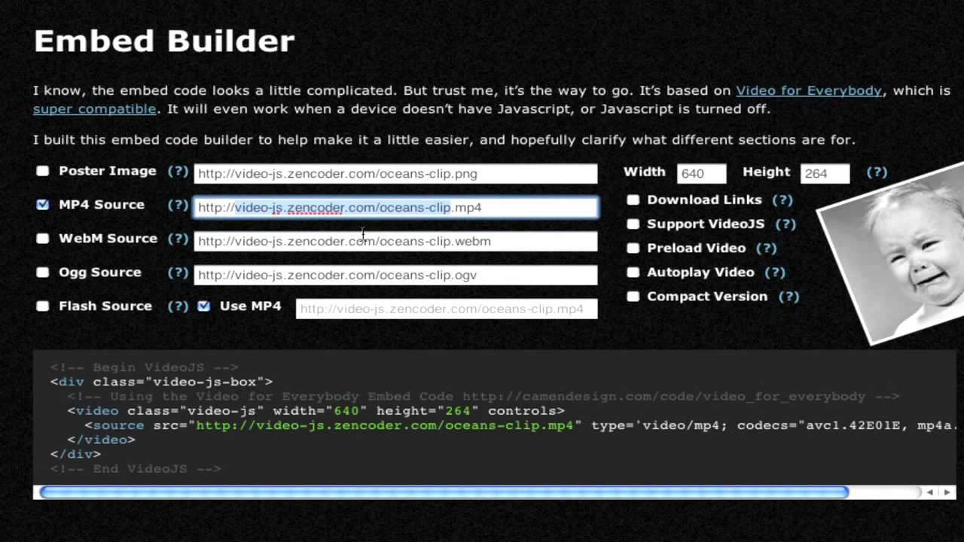
text(charlesriver)
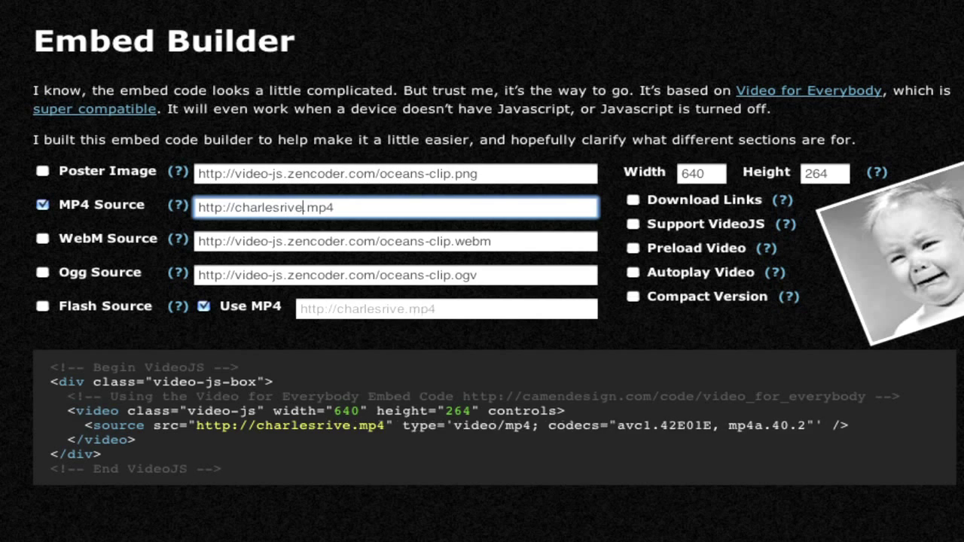
text(a.com/)
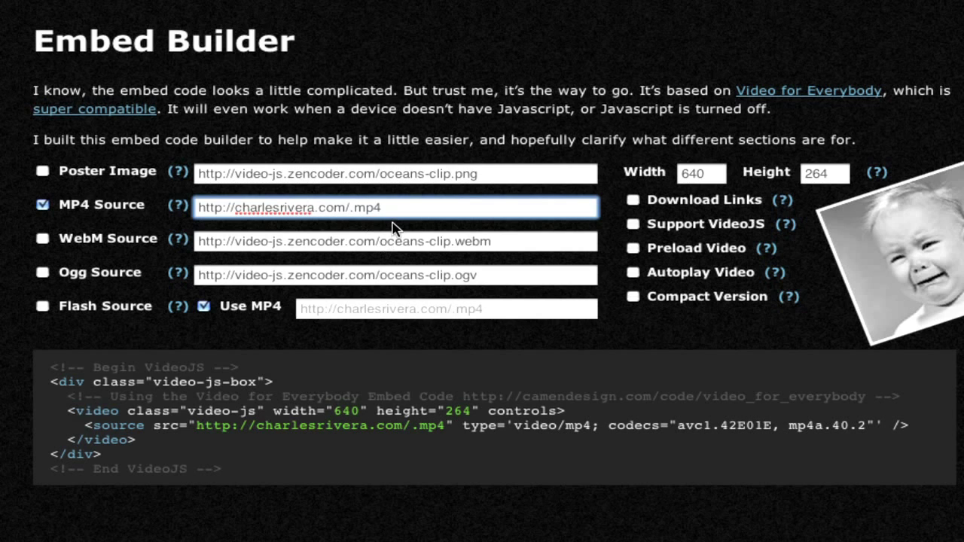
click(409, 71)
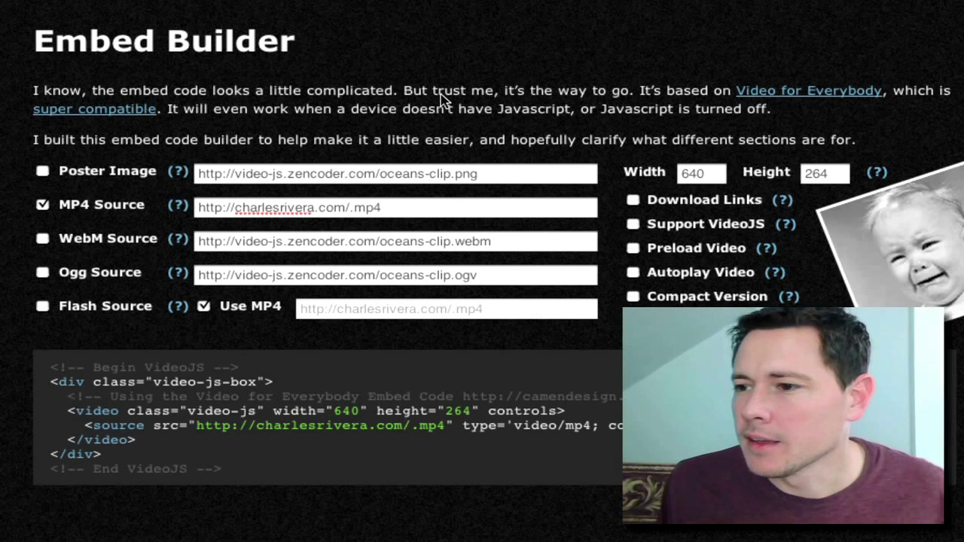
click(350, 212)
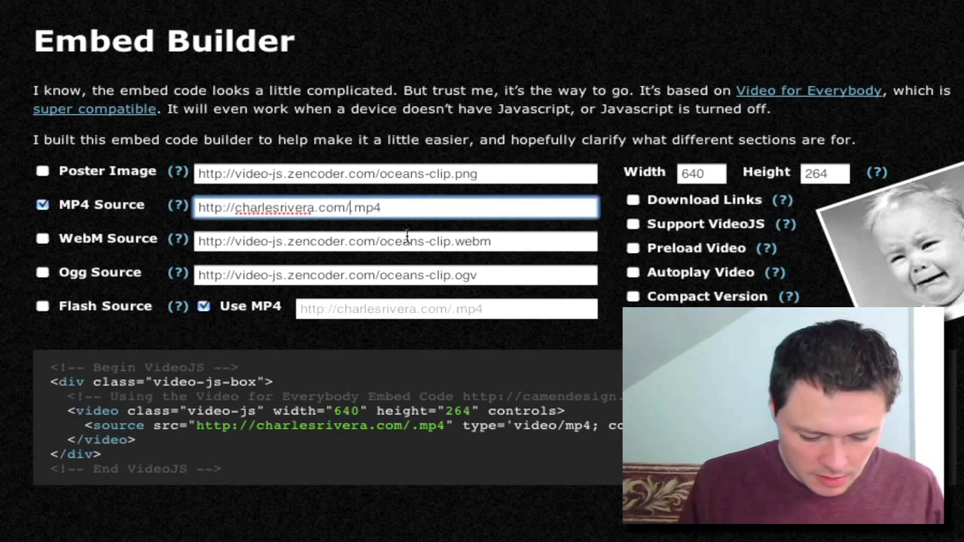
text(videos)
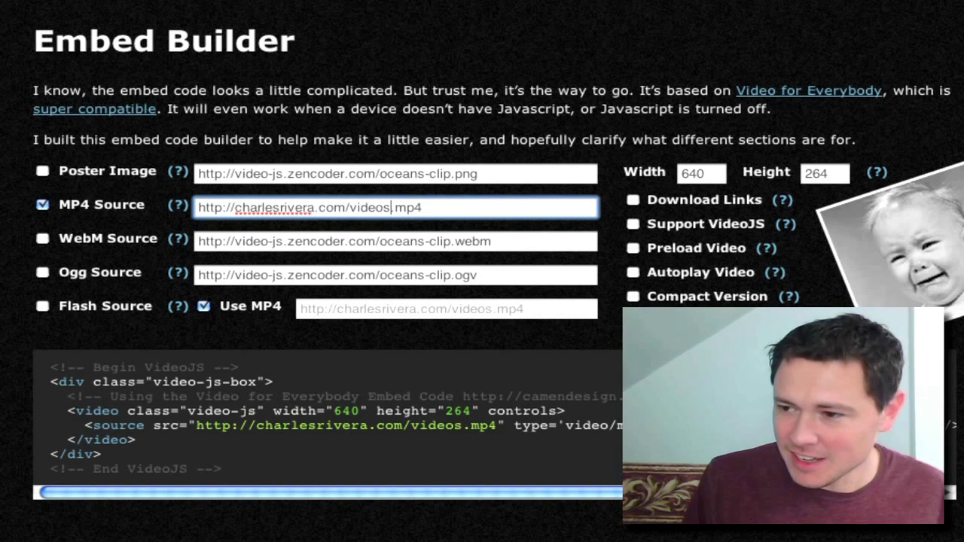
text(/video)
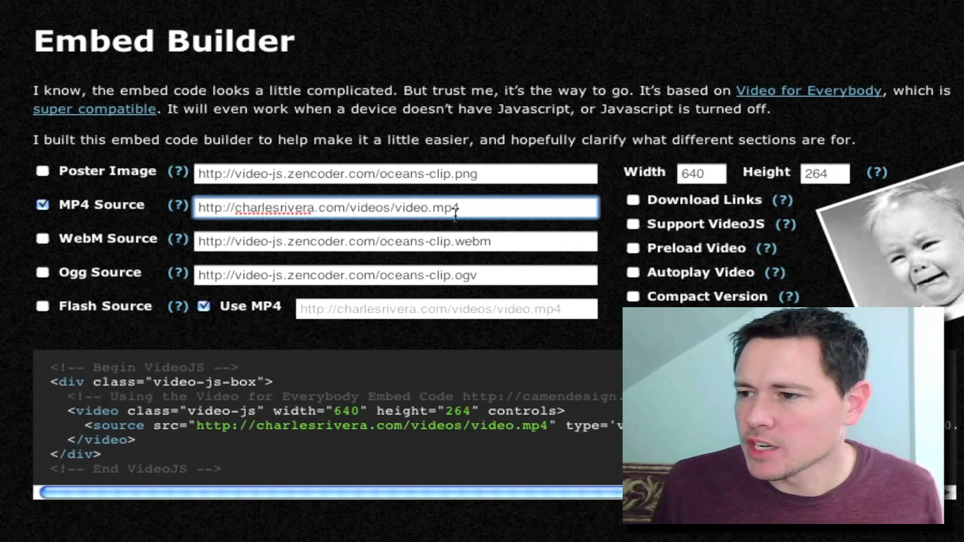
Step: Select all of the generated embed code for copying
drag(469, 208, 403, 208)
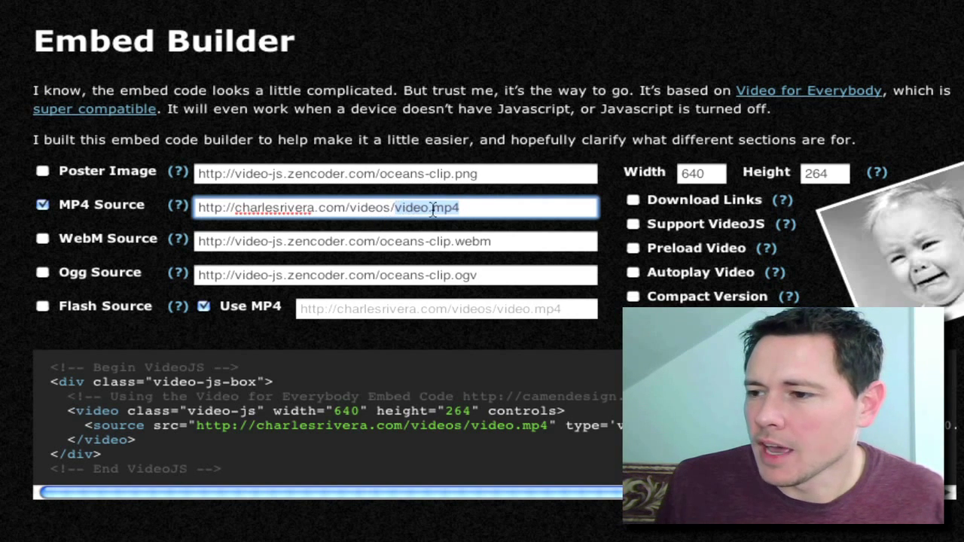
click(480, 208)
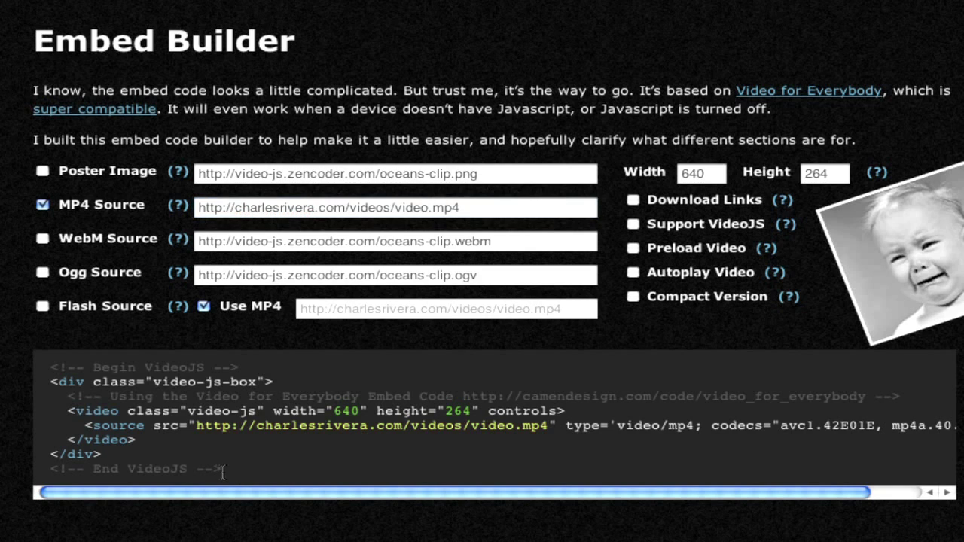
drag(223, 468, 44, 362)
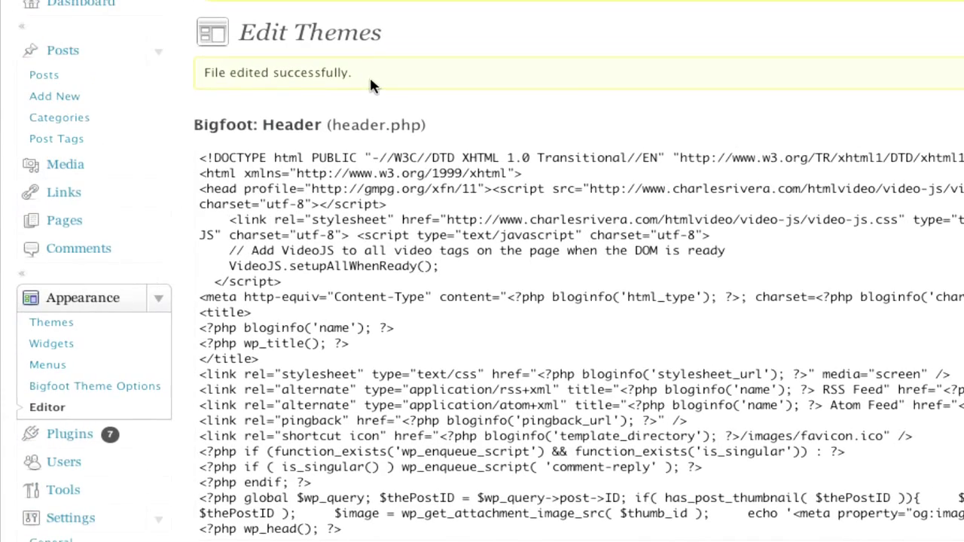
Step: Create a new post titled 'Test'
click(65, 101)
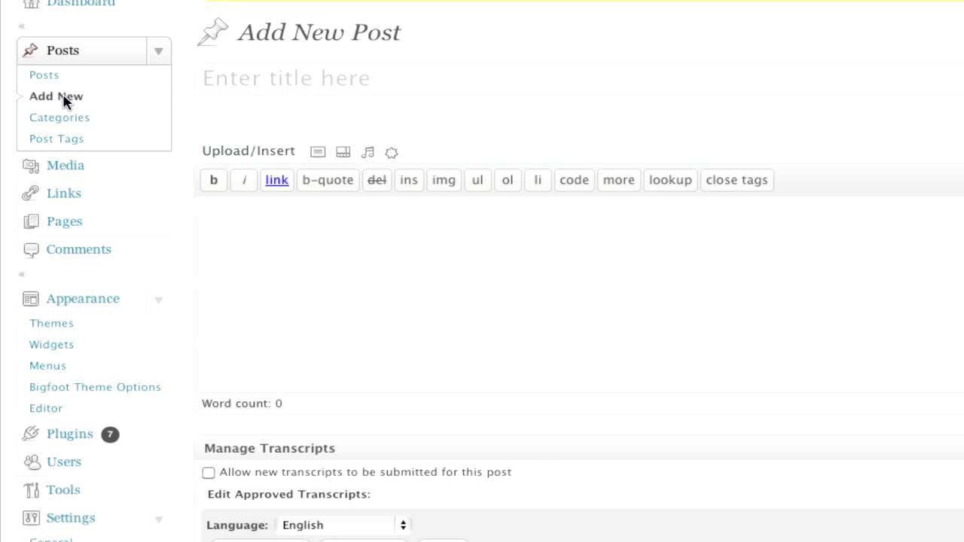
click(280, 88)
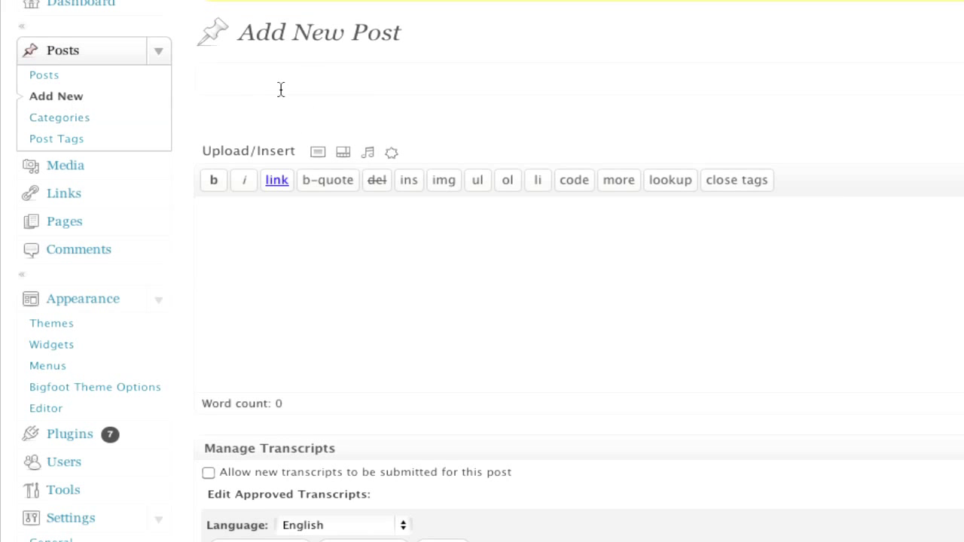
text(Test)
Step: Paste the VideoJS embed code into the post body and select the whole block
click(299, 242)
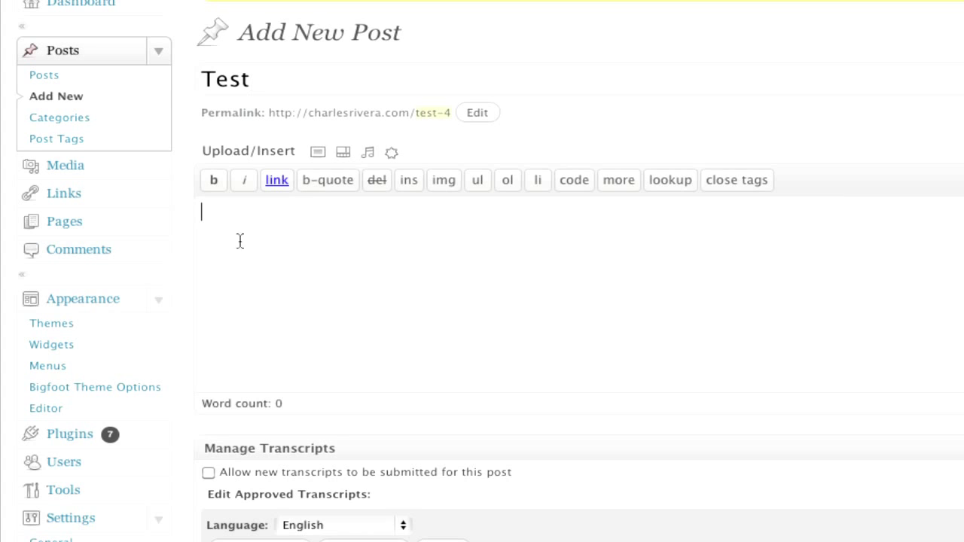
text(<!-- Begin VideoJS --> <div class="video-js-box">   <!-- Using the Video for Everybody Embed Code http://camendesign.com/code/video_for_everybody -->   <video class="video-js" width="640" height="264" controls>     <source src="http://charlesrivera.com/videos/video.mp4" type='video/mp4; codecs="avc1.42E01E, mp4a.40.2"' />   </video> </div> <!-- End VideoJS -->)
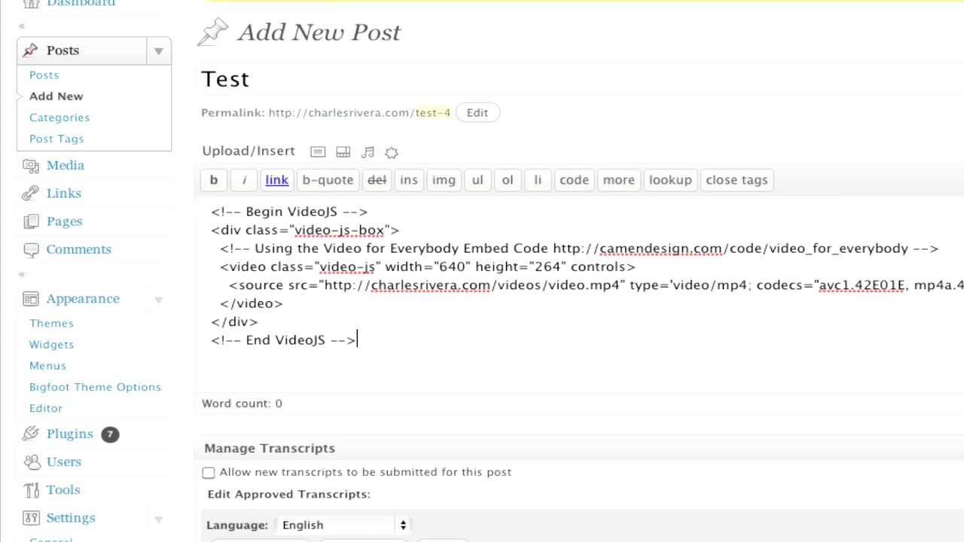
drag(371, 344, 221, 258)
drag(27, 258, 15, 218)
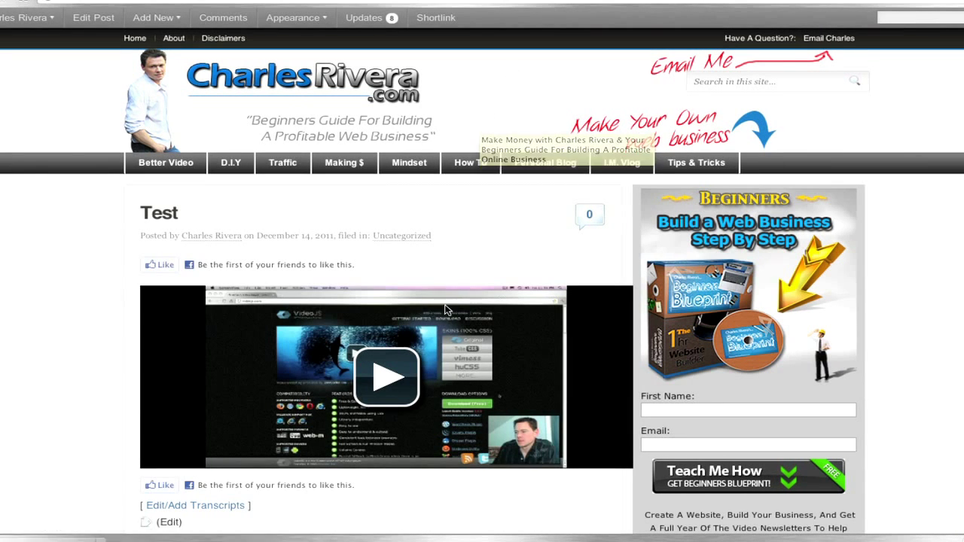
Step: Set the player width to 512 and height to 288, then select the regenerated embed code
mouse_move(294, 17)
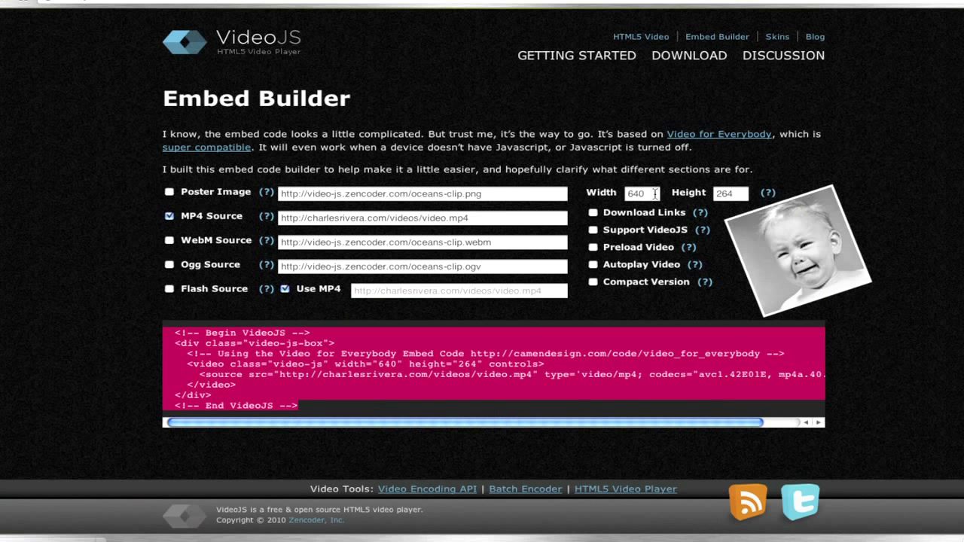
click(655, 194)
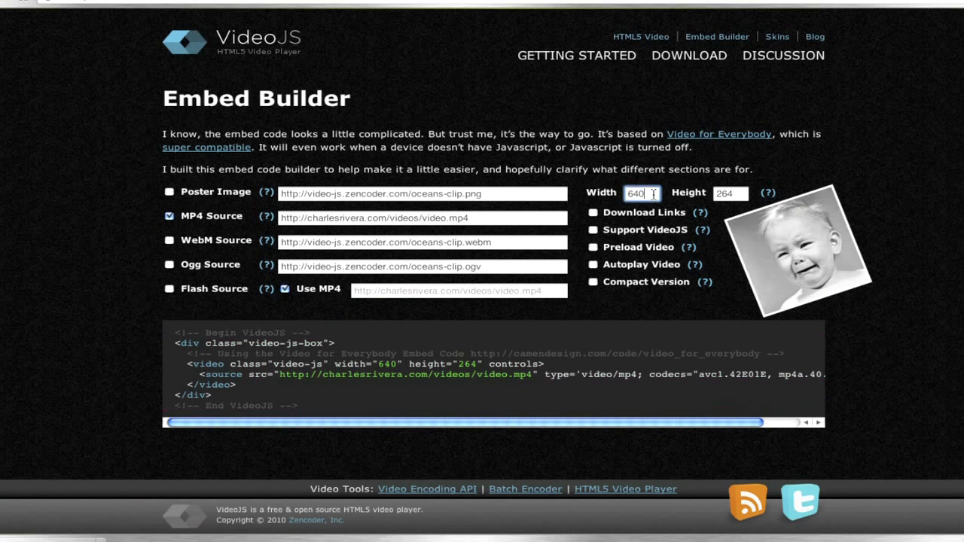
double_click(637, 194)
text(512)
key(Tab)
text(288)
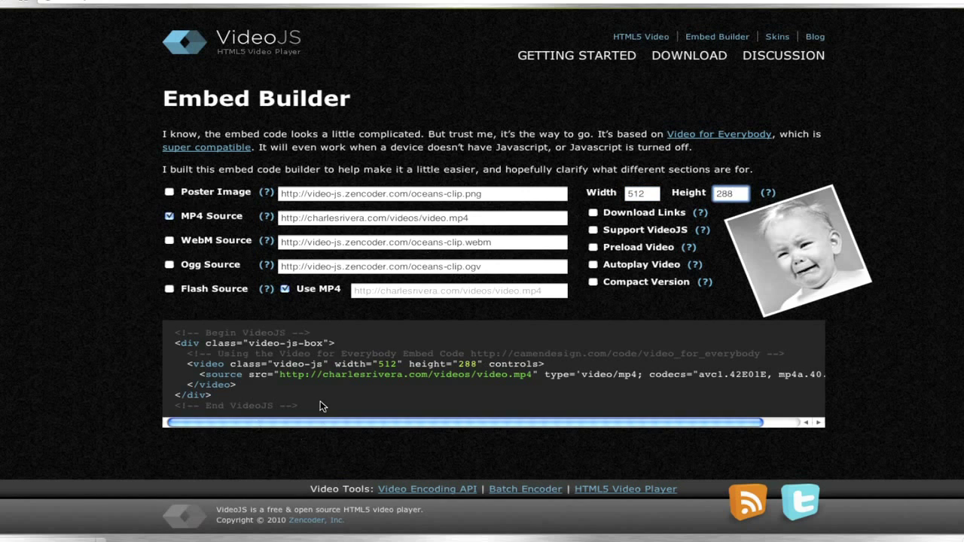
drag(319, 406, 177, 332)
key(ctrl+c)
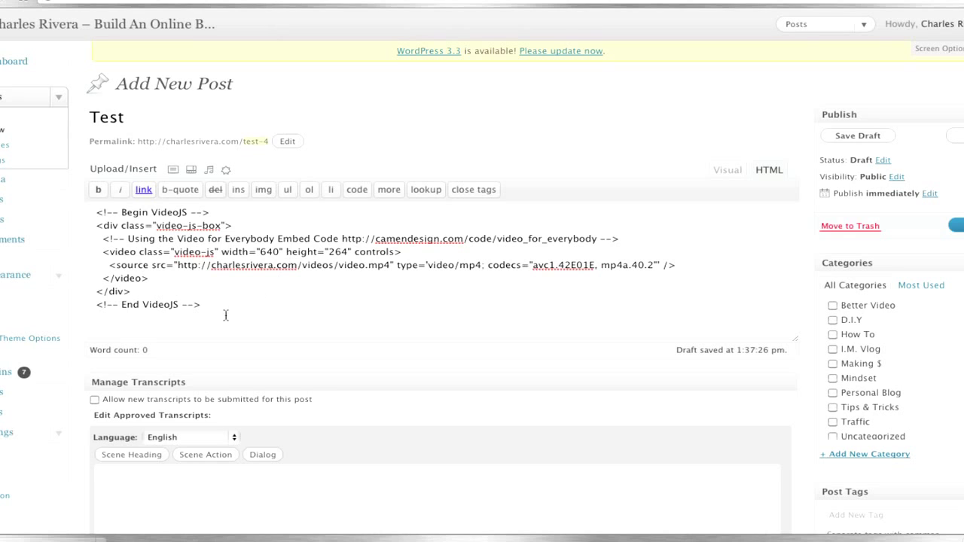
Step: Paste the 512×288 embed code over the old code, then play and pause the previewed video
drag(225, 315, 87, 212)
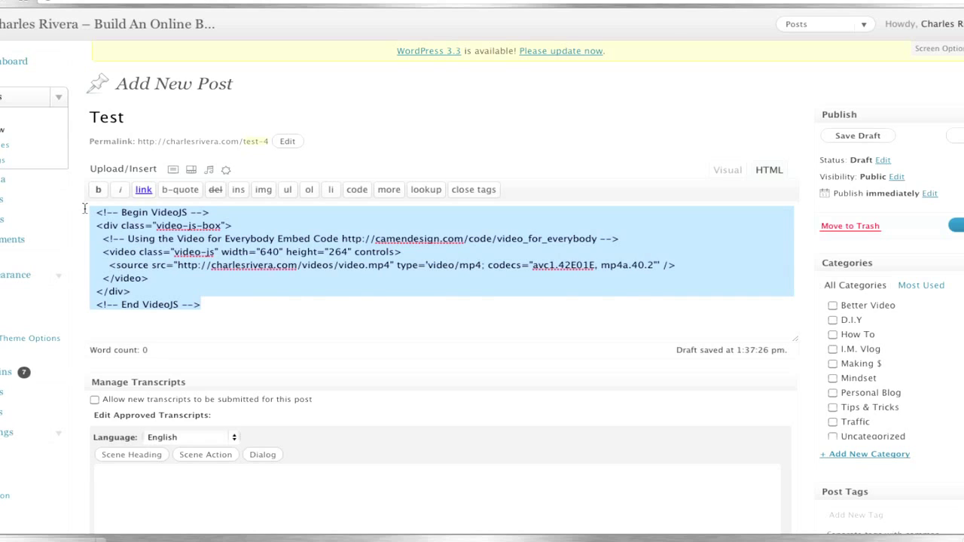
key(ctrl+v)
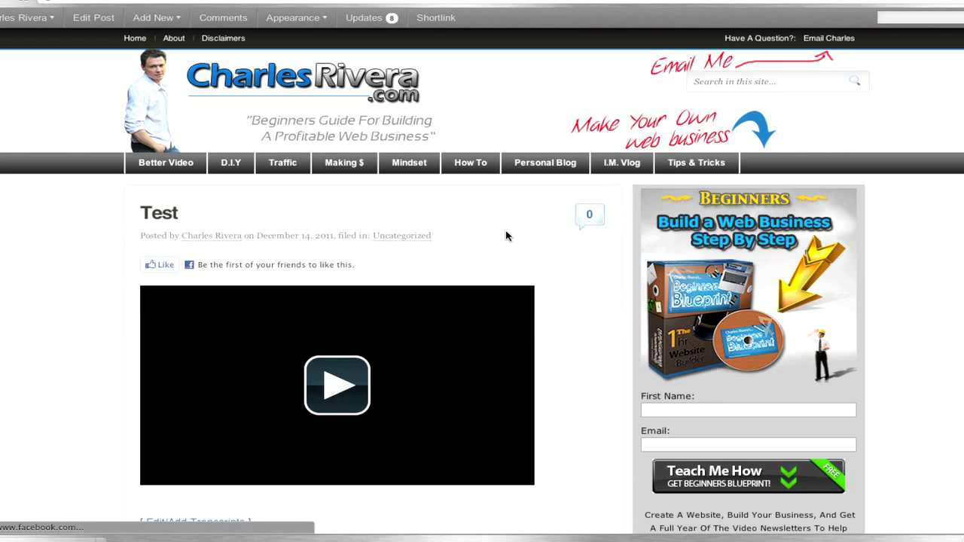
scroll(505, 235, down, 3)
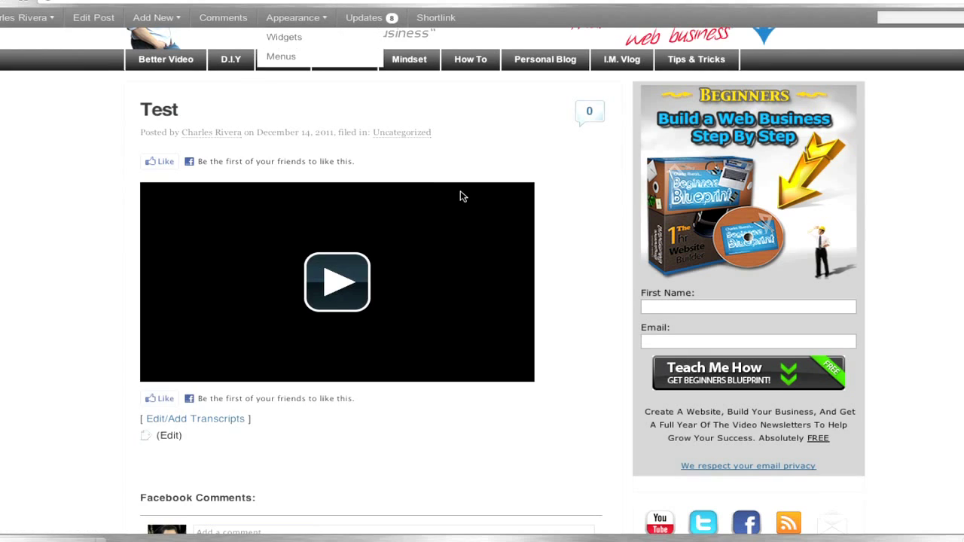
scroll(527, 177, down, 1)
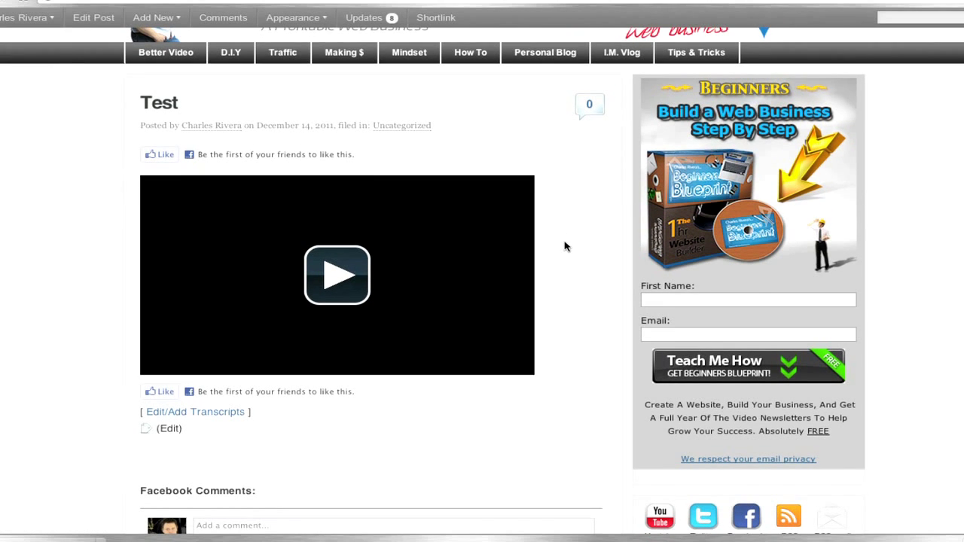
click(337, 275)
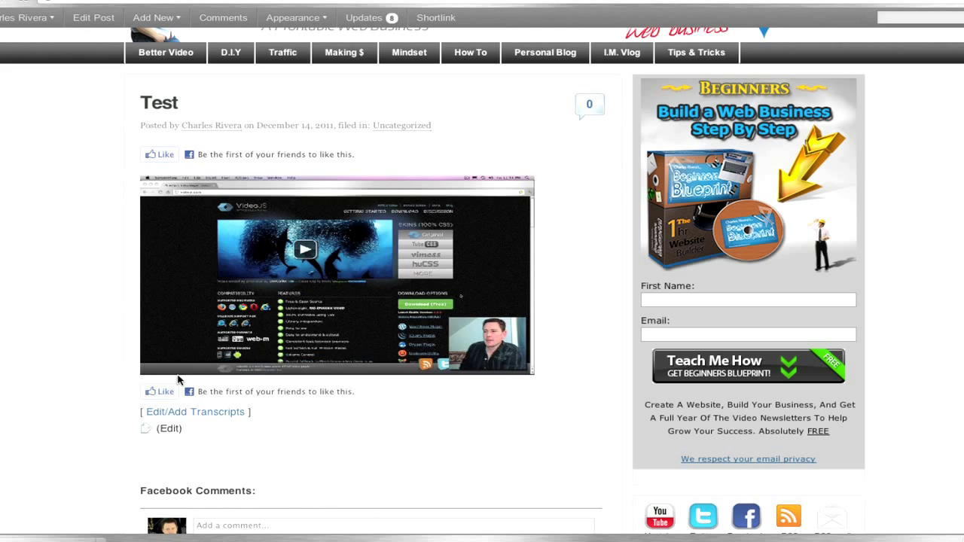
click(153, 366)
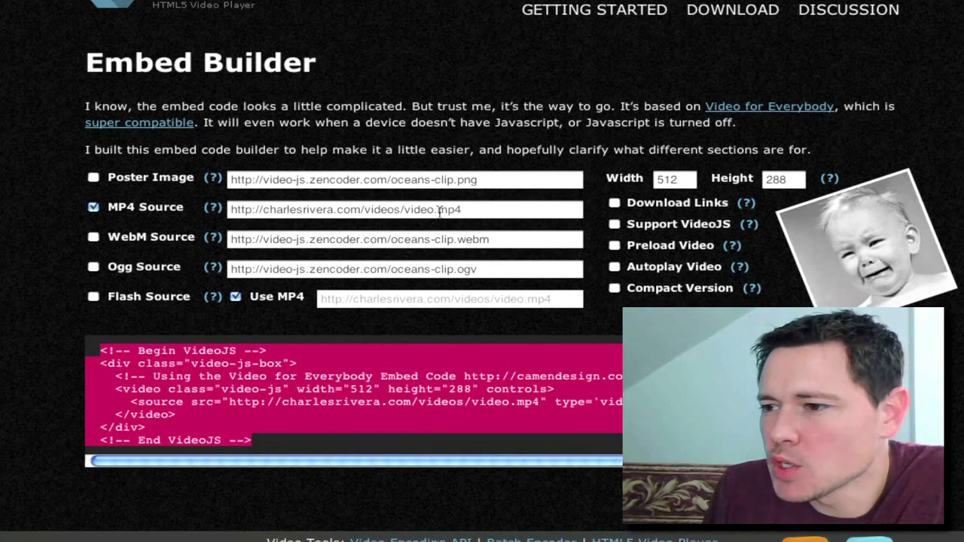
Step: Highlight the mp4 extension in the builder's MP4 Source address
drag(439, 210, 461, 211)
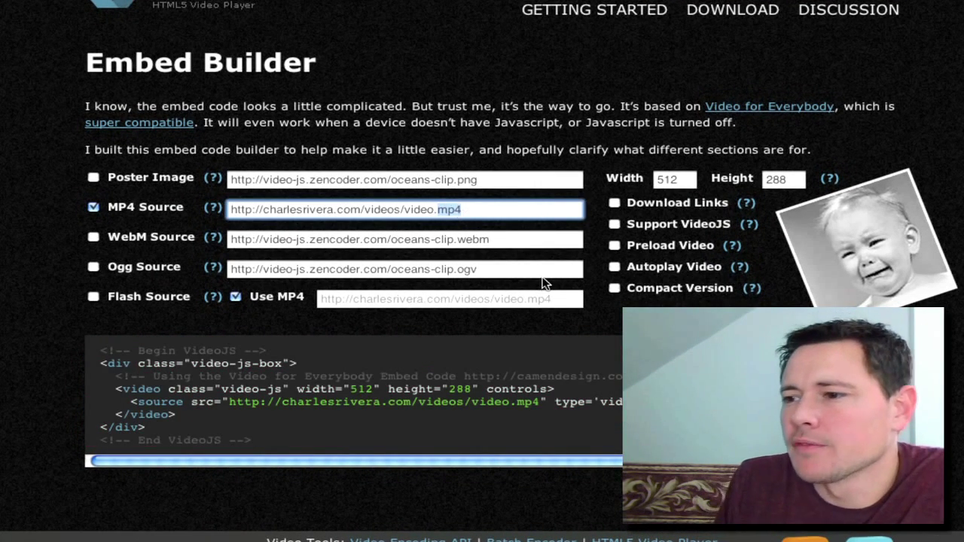